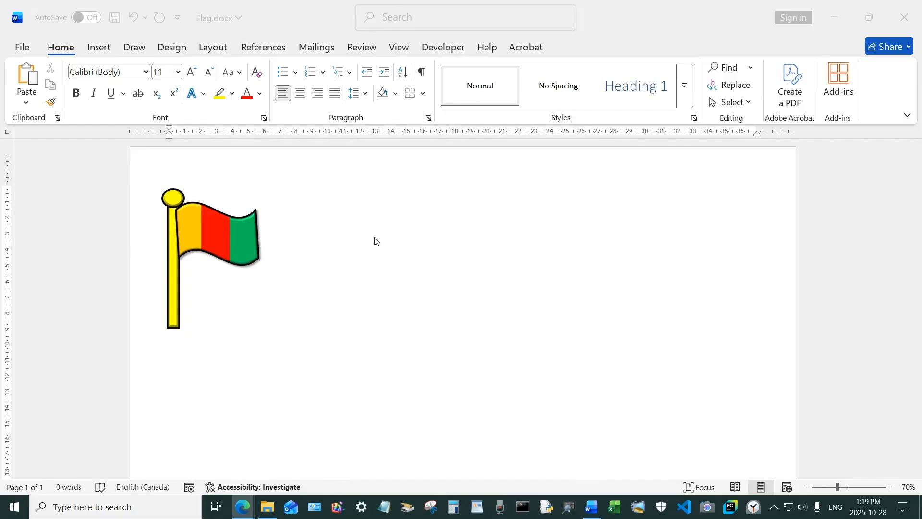
Insert a flowchart punched-tape shape about 4.75 cm high and 6.62 cm wide, and place it well to the right of the flag drawing.
{"action": "left_click", "coordinate": [373, 231]}
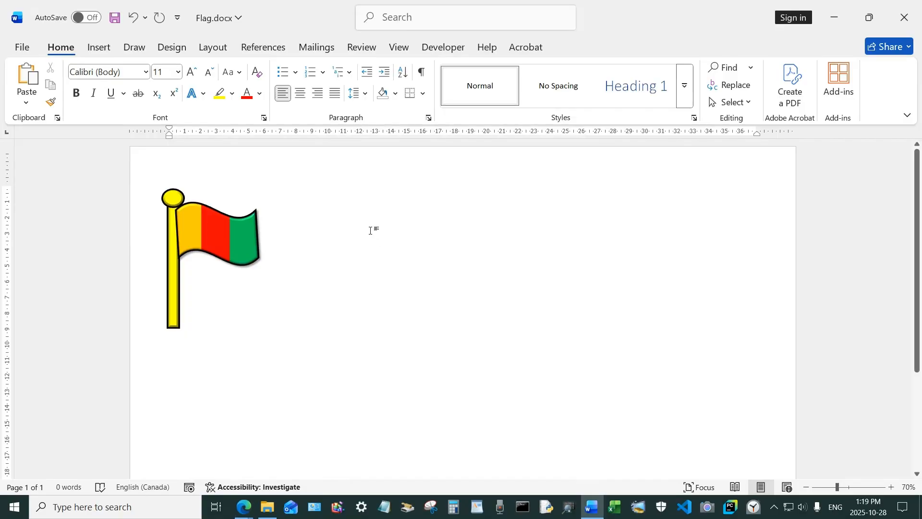
{"action": "left_click", "coordinate": [100, 48]}
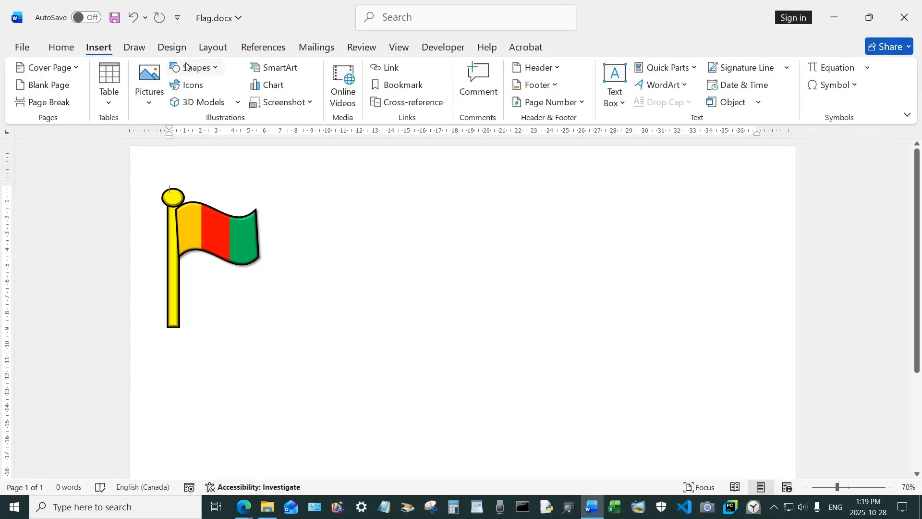
{"action": "left_click", "coordinate": [204, 71]}
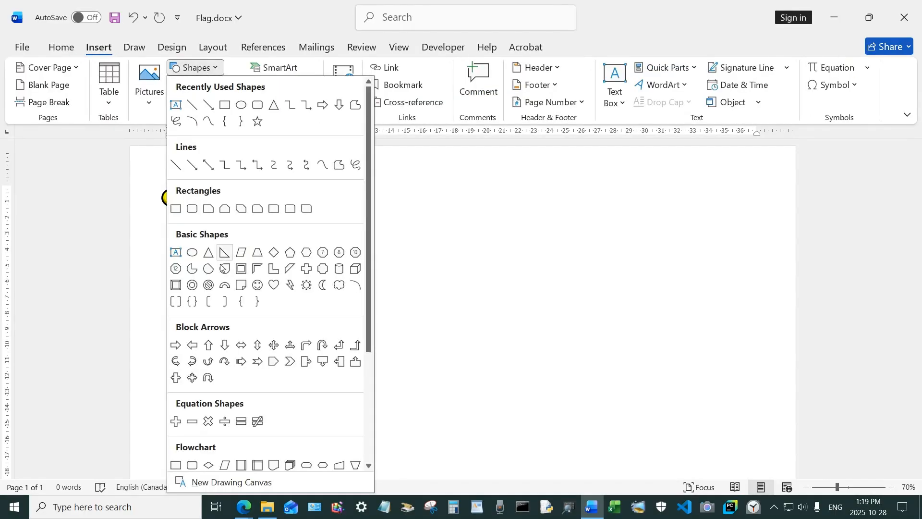
{"action": "scroll", "coordinate": [288, 326], "scroll_direction": "down", "scroll_amount": 1}
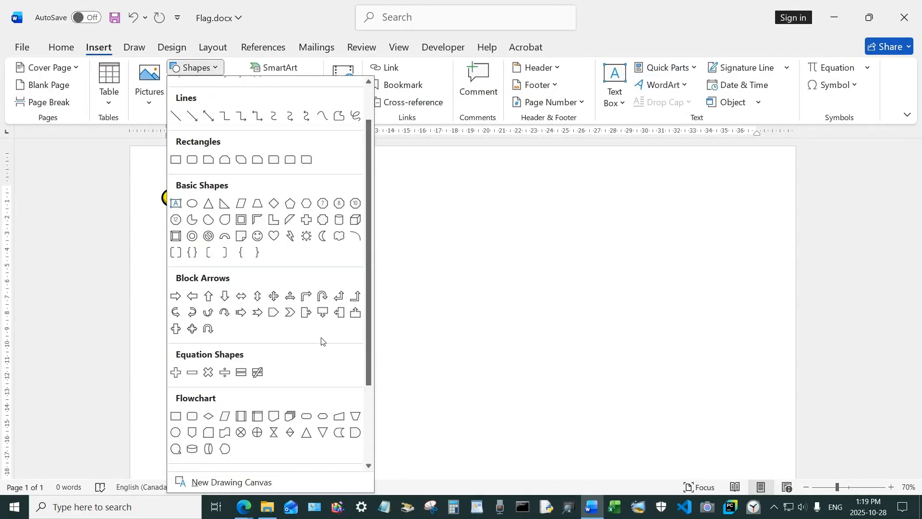
{"action": "left_click", "coordinate": [226, 434]}
{"action": "left_click_drag", "start_coordinate": [383, 312], "coordinate": [489, 388]}
{"action": "left_click_drag", "start_coordinate": [465, 346], "coordinate": [628, 256]}
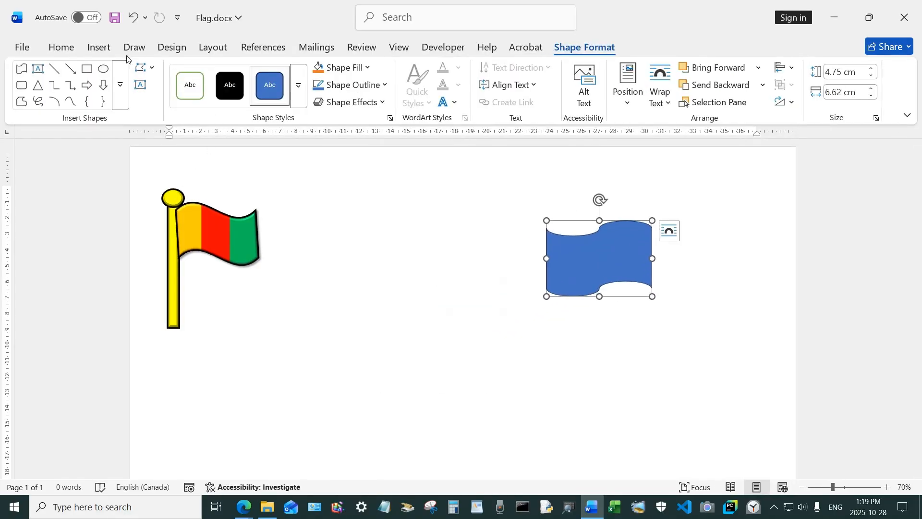
Insert a wave banner shape about 5.68 cm high and 6.8 cm wide, and place it beneath the first blue shape.
{"action": "left_click", "coordinate": [98, 48]}
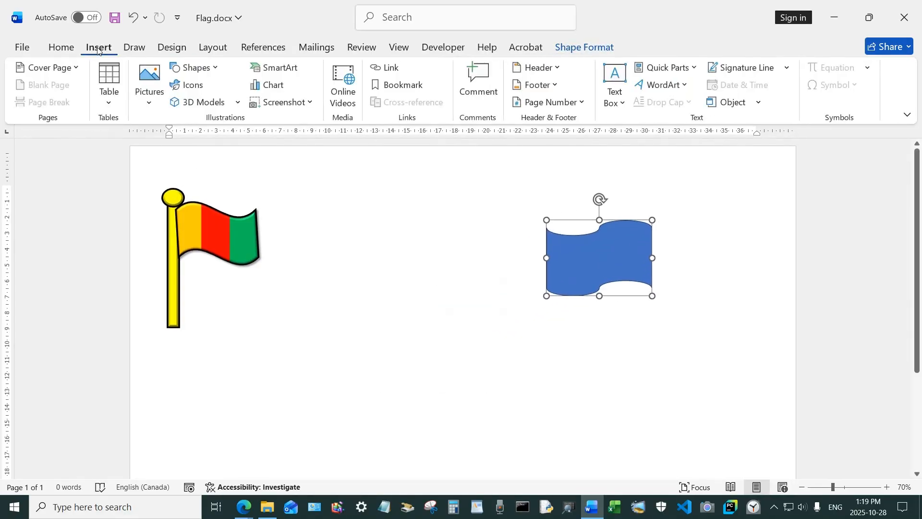
{"action": "left_click", "coordinate": [197, 67]}
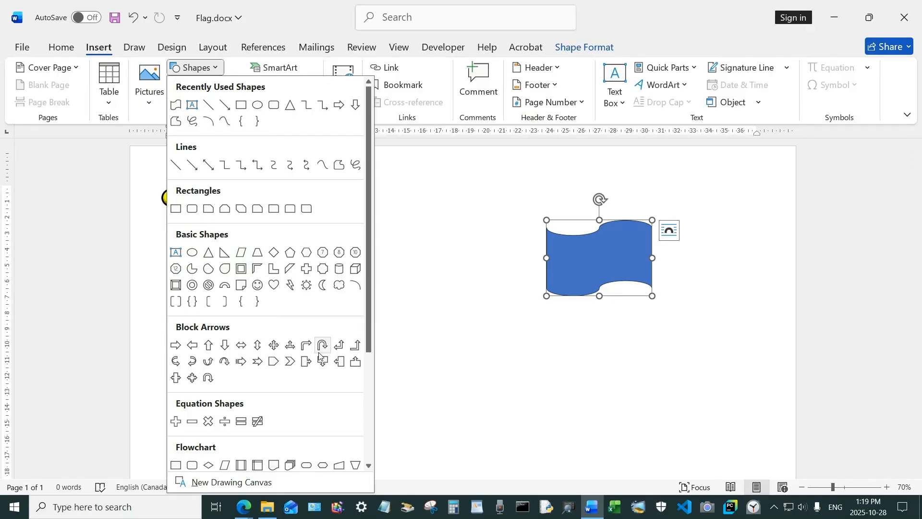
{"action": "scroll", "coordinate": [322, 415], "scroll_direction": "down", "scroll_amount": 3}
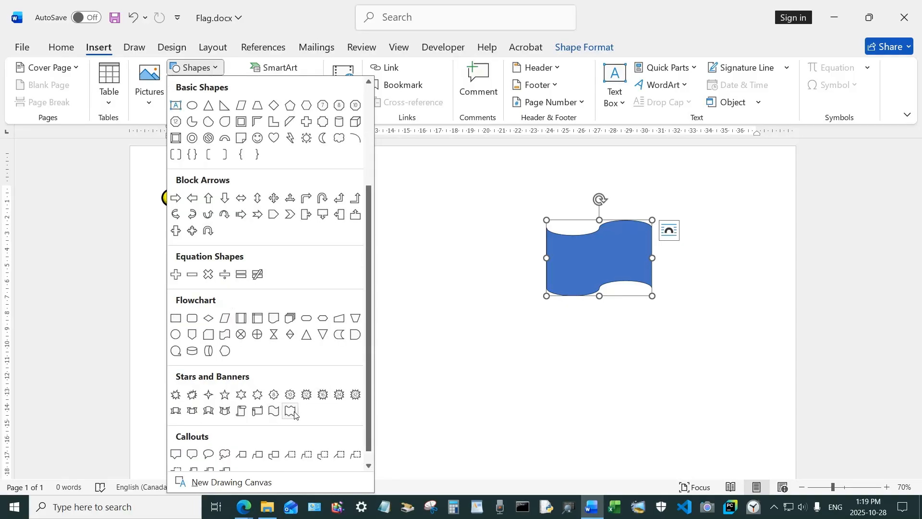
{"action": "left_click", "coordinate": [273, 412]}
{"action": "mouse_move", "coordinate": [502, 335]}
{"action": "left_mouse_down"}
{"action": "mouse_move", "coordinate": [676, 390]}
{"action": "mouse_move", "coordinate": [613, 428]}
{"action": "left_mouse_up"}
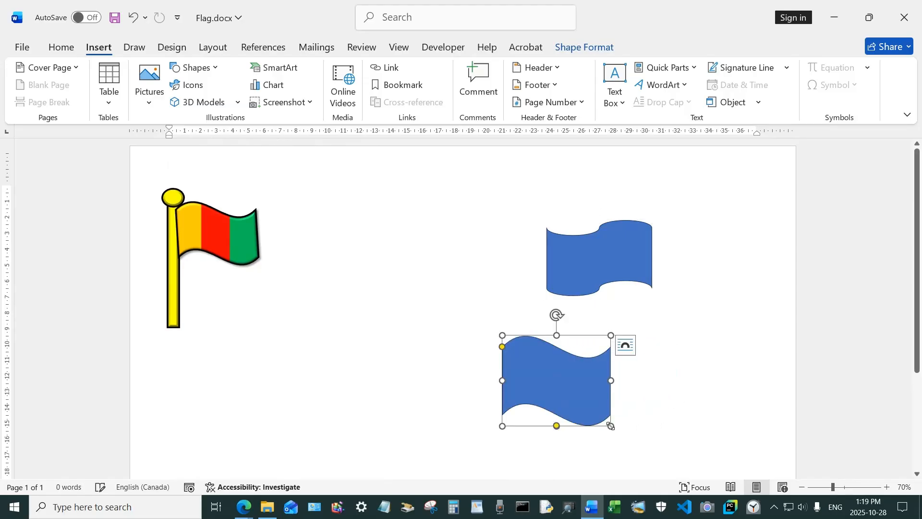
{"action": "left_click_drag", "start_coordinate": [576, 396], "coordinate": [629, 381]}
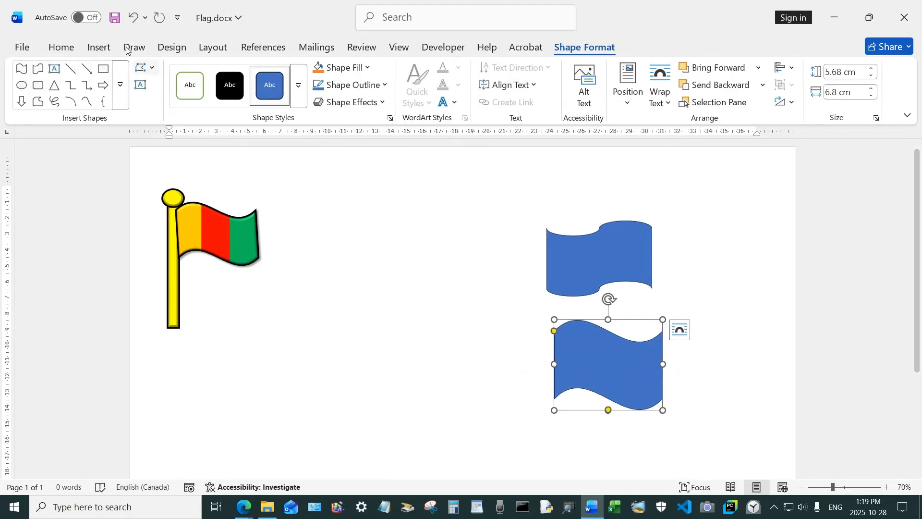
Draw a rectangle about 4.6 cm high and 7.86 cm wide between the flag drawing and the two blue shapes.
{"action": "left_click", "coordinate": [108, 50]}
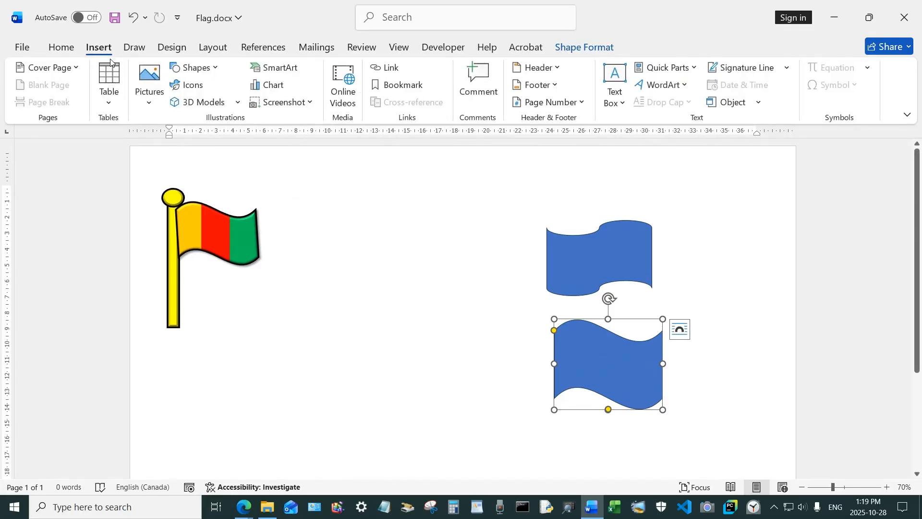
{"action": "left_click", "coordinate": [198, 69]}
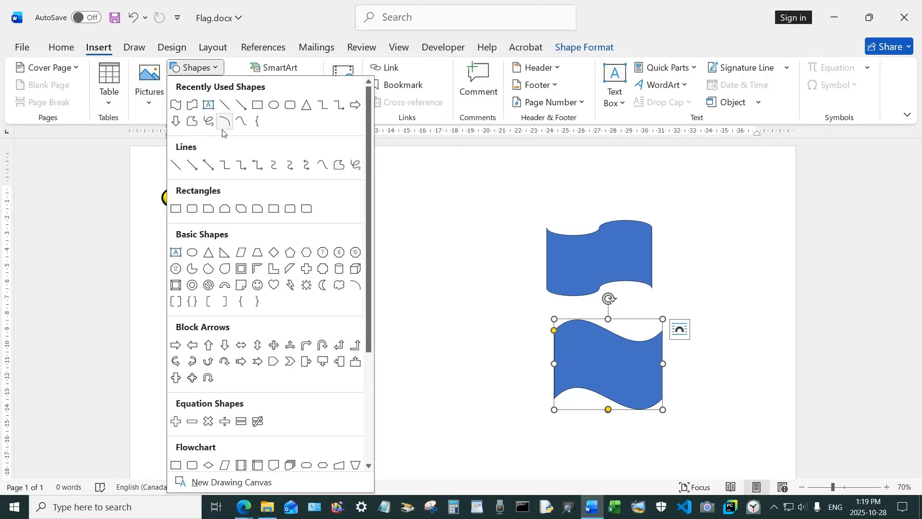
{"action": "left_click", "coordinate": [259, 106]}
{"action": "left_click_drag", "start_coordinate": [322, 212], "coordinate": [447, 287]}
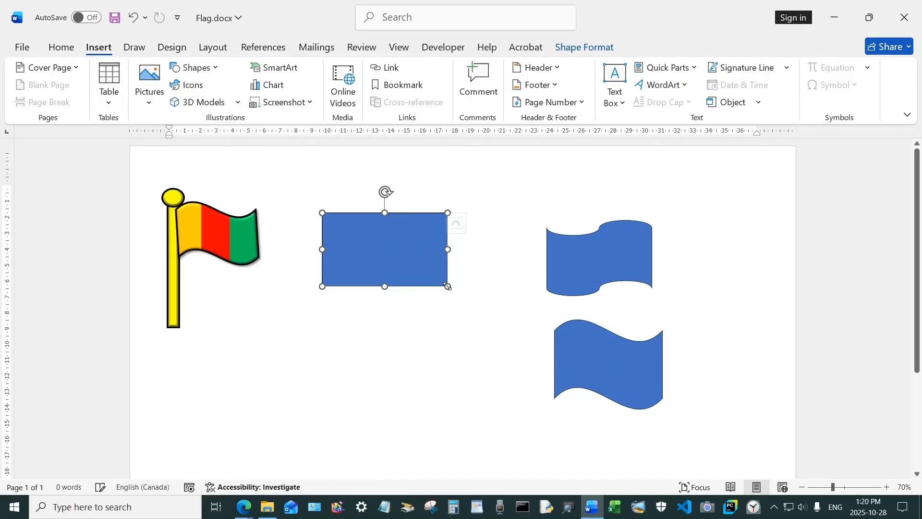
{"action": "left_click", "coordinate": [460, 360]}
{"action": "key", "text": "ctrl+z"}
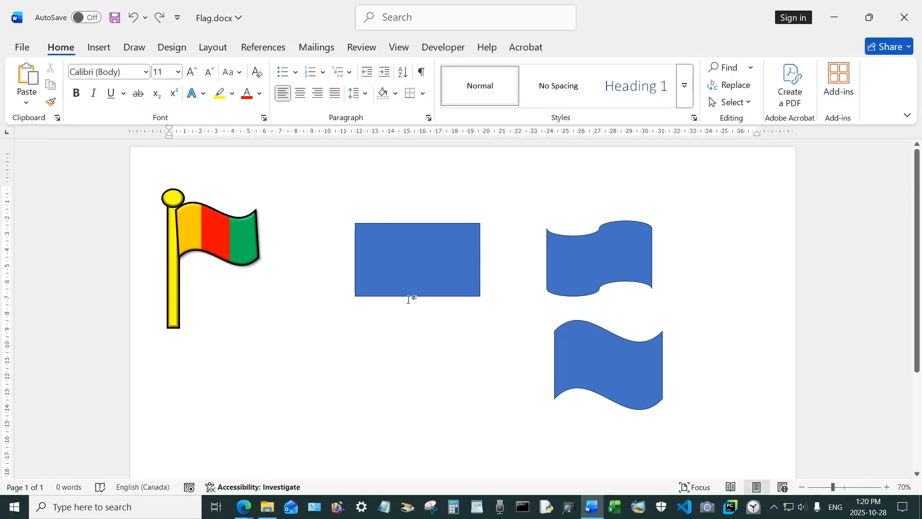
Apply a dark linear gradient fill to the rectangle and open its detailed fill settings.
{"action": "left_click", "coordinate": [410, 269]}
{"action": "left_click", "coordinate": [344, 68]}
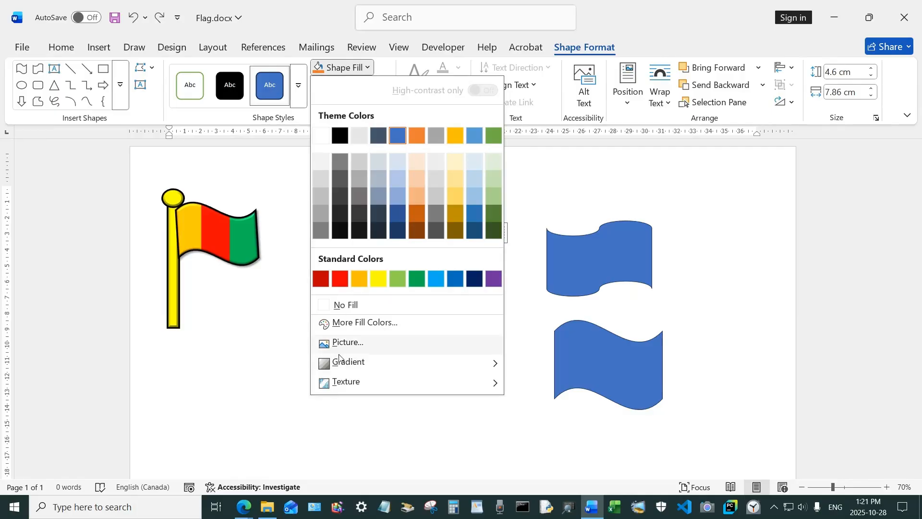
{"action": "mouse_move", "coordinate": [342, 362]}
{"action": "left_click", "coordinate": [526, 395]}
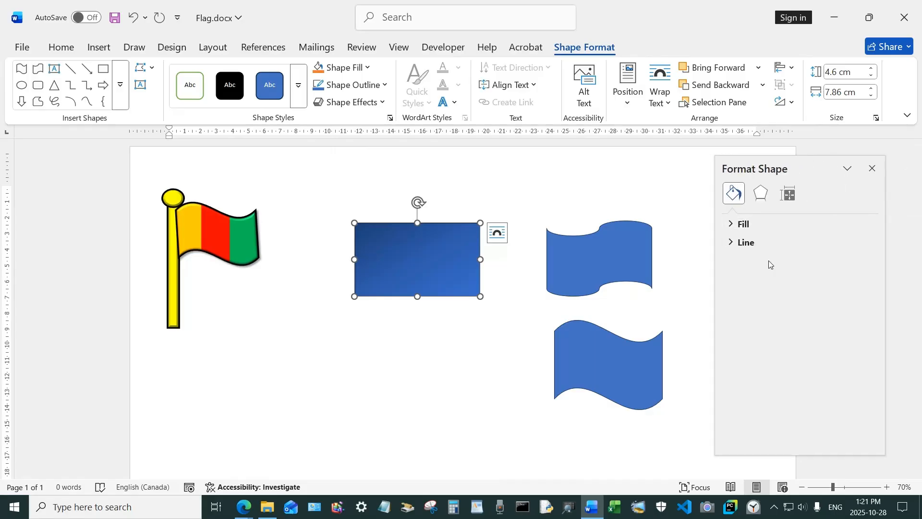
{"action": "left_click", "coordinate": [742, 225]}
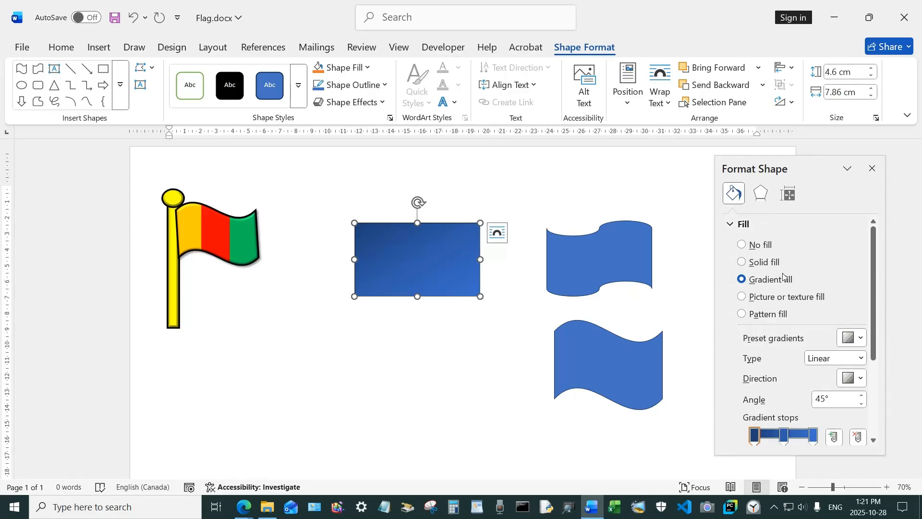
Set the rectangle's first gradient stop to standard orange and delete the middle stop.
{"action": "left_click", "coordinate": [785, 437]}
{"action": "left_click", "coordinate": [754, 437]}
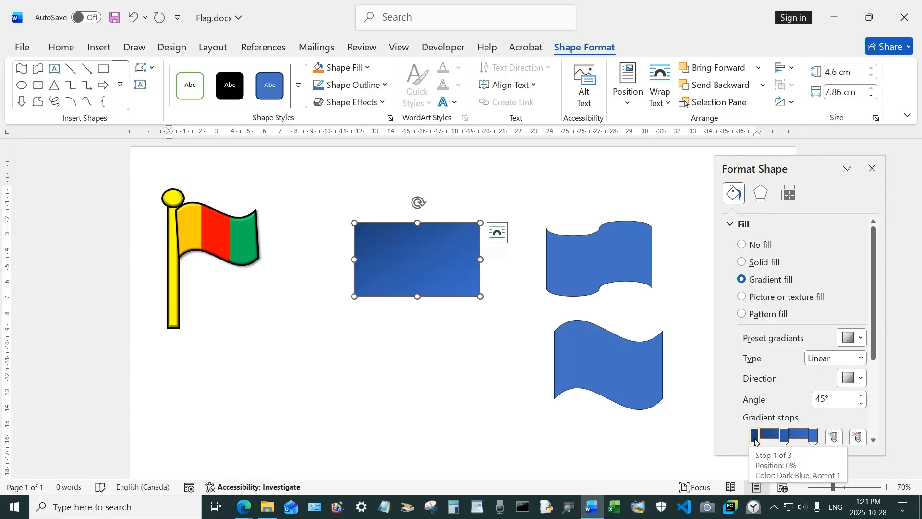
{"action": "left_click_drag", "start_coordinate": [879, 355], "coordinate": [879, 396]}
{"action": "scroll", "coordinate": [861, 362], "scroll_direction": "down", "scroll_amount": 2}
{"action": "left_click", "coordinate": [861, 360]}
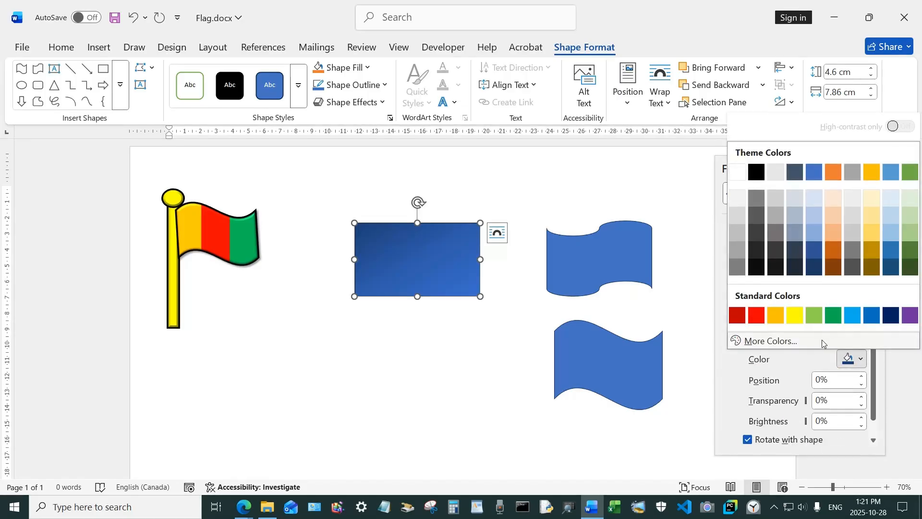
{"action": "left_click", "coordinate": [774, 316]}
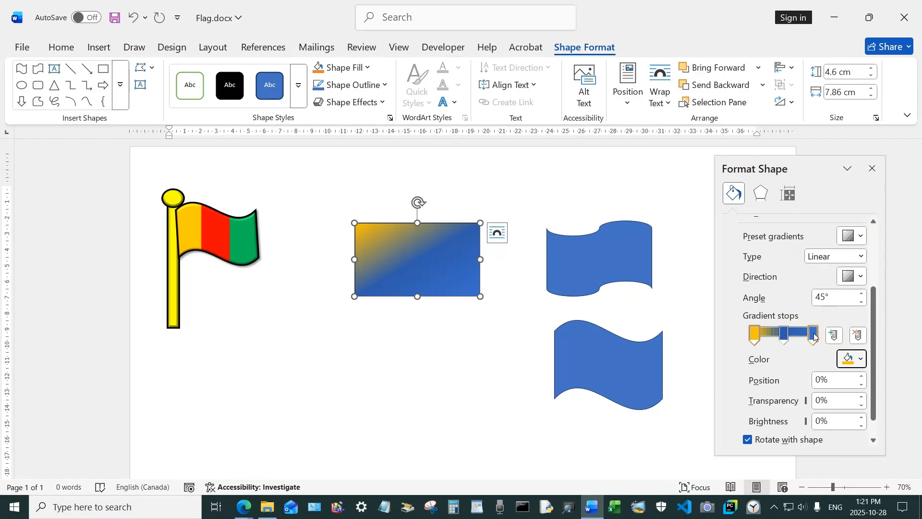
{"action": "left_click", "coordinate": [785, 335]}
{"action": "key", "text": "Delete"}
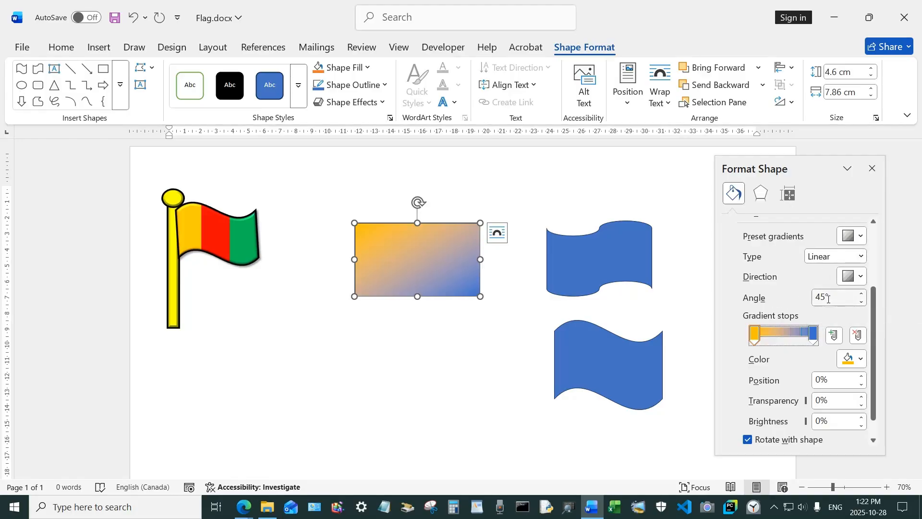
Set the rectangle's last gradient stop to standard green.
{"action": "left_click", "coordinate": [859, 277]}
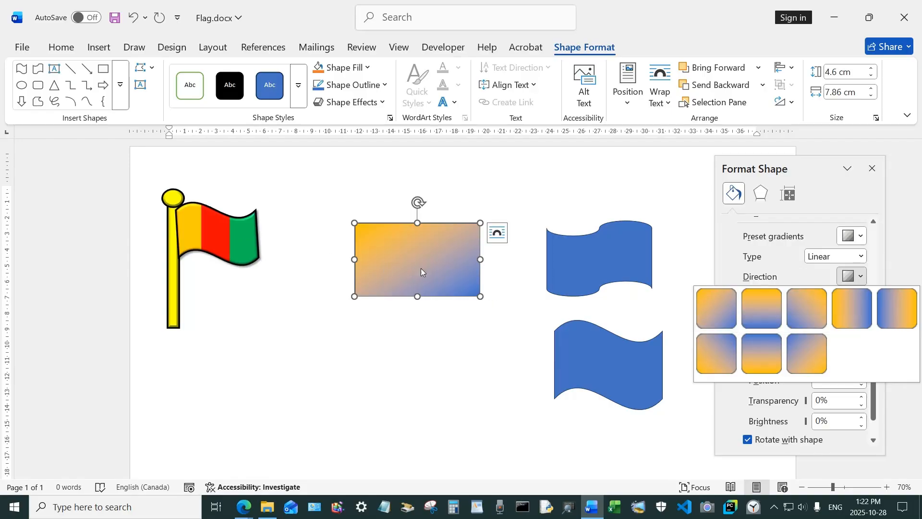
{"action": "left_click", "coordinate": [690, 299]}
{"action": "left_click", "coordinate": [813, 335]}
{"action": "left_click", "coordinate": [852, 359]}
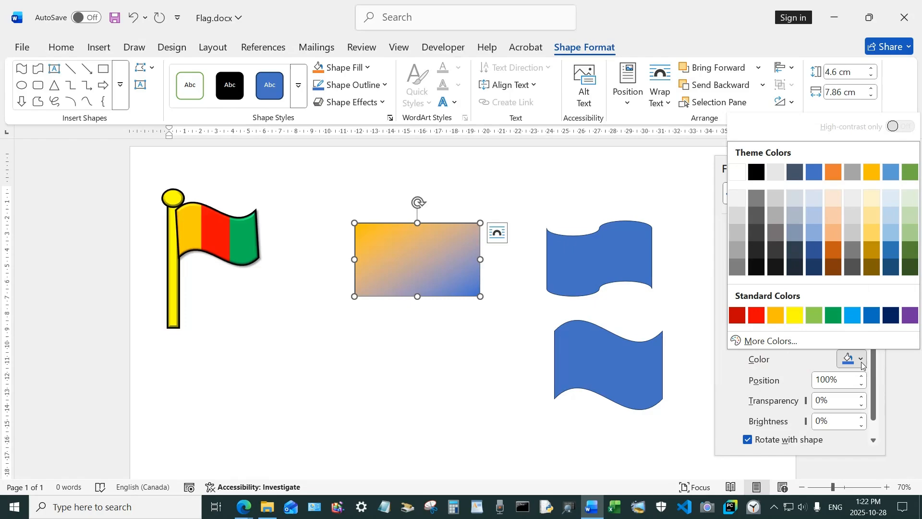
{"action": "left_click", "coordinate": [831, 313]}
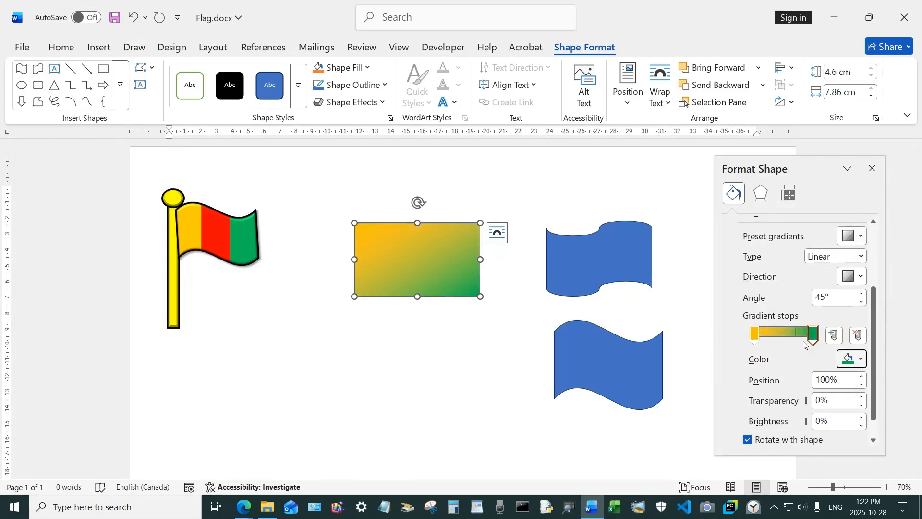
Bring the orange and green gradient stops together at about 49% for a sharp colour split.
{"action": "left_click_drag", "start_coordinate": [813, 336], "coordinate": [786, 333]}
{"action": "left_click", "coordinate": [789, 334]}
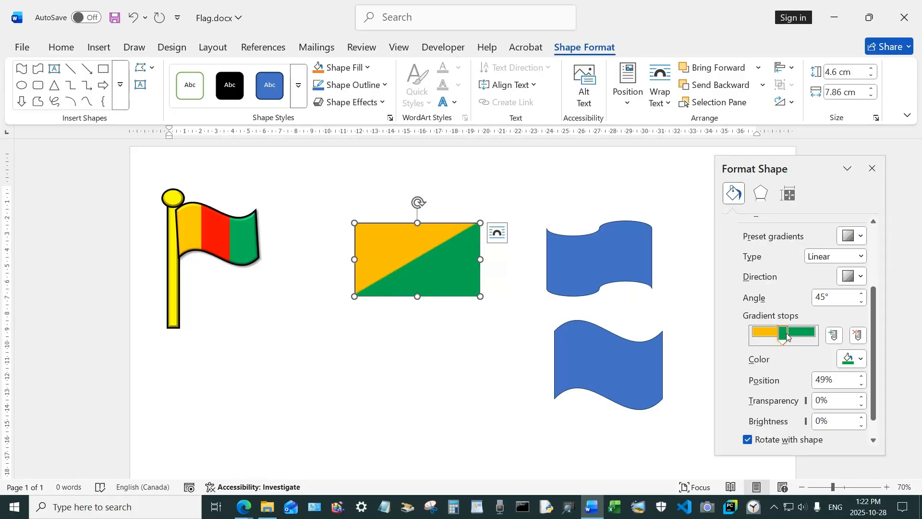
{"action": "left_click", "coordinate": [479, 332]}
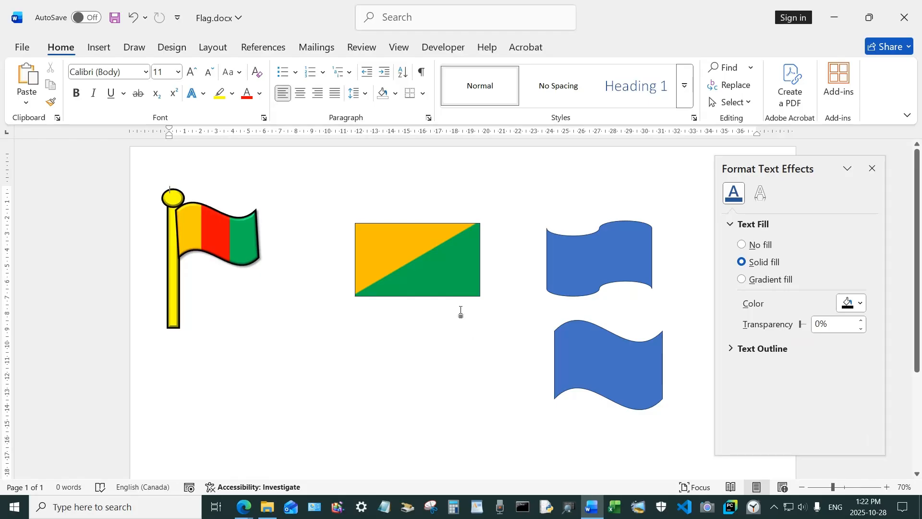
Give the two-colour rectangle a black outline with a thicker line weight.
{"action": "left_click", "coordinate": [448, 273]}
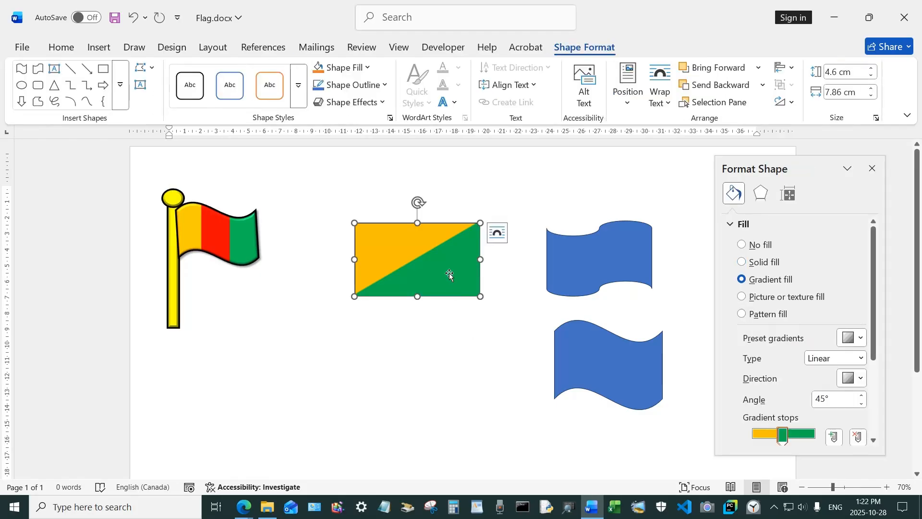
{"action": "left_click", "coordinate": [350, 85]}
{"action": "left_click", "coordinate": [340, 152]}
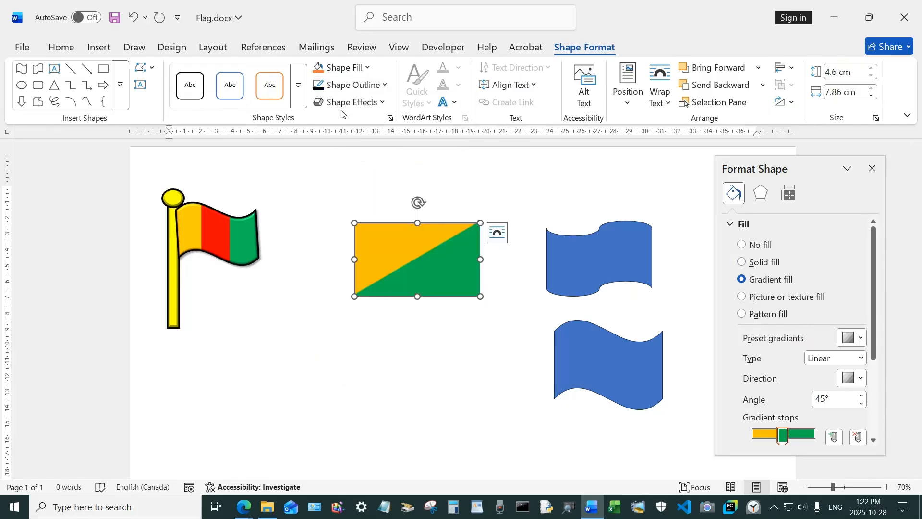
{"action": "left_click", "coordinate": [344, 86]}
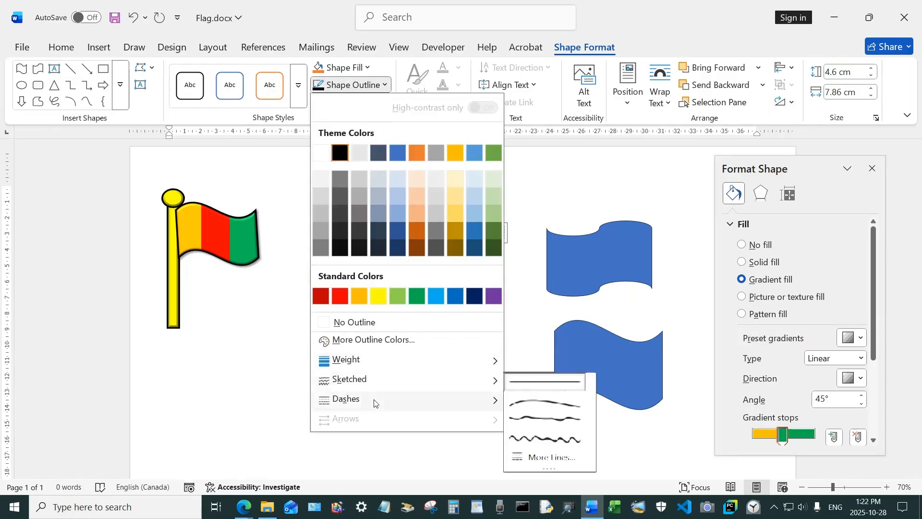
{"action": "mouse_move", "coordinate": [376, 370]}
{"action": "left_click", "coordinate": [571, 406]}
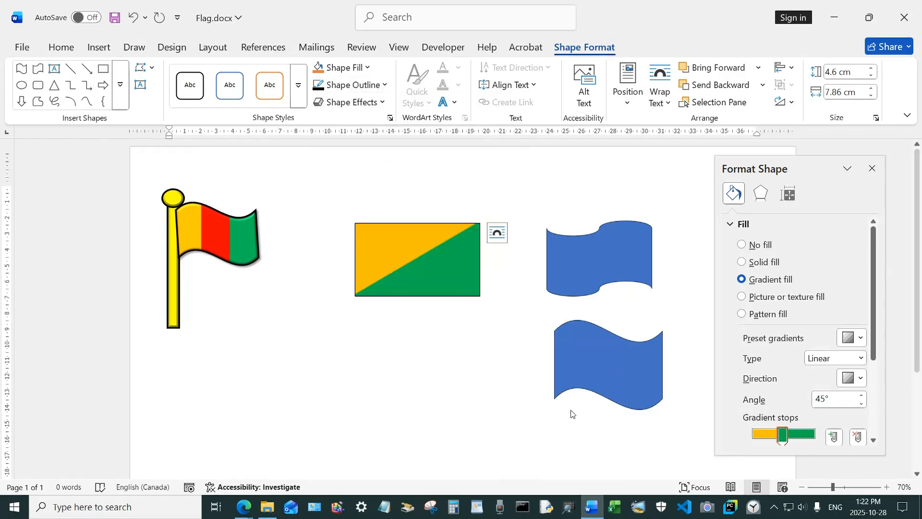
{"action": "left_click", "coordinate": [463, 375]}
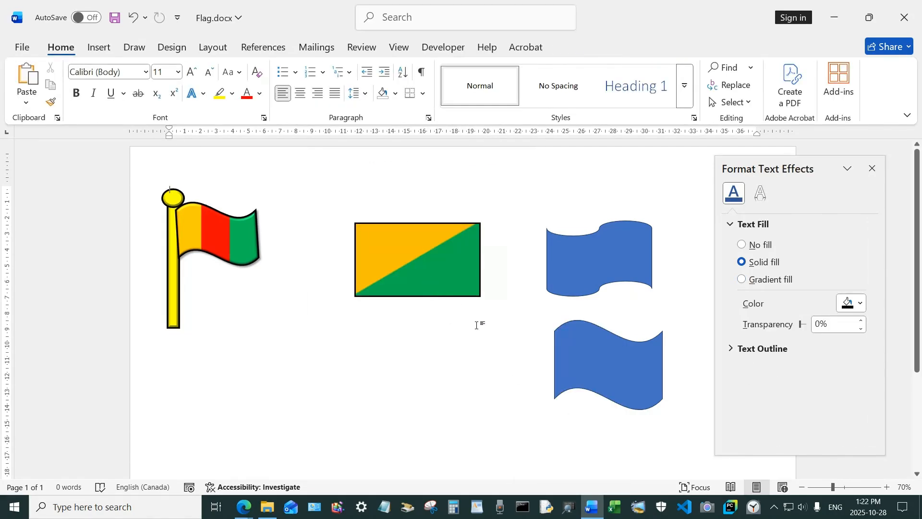
Move the two-colour rectangle up beside the flag drawing, and move the wave shape below it and leave the wave selected.
{"action": "left_click_drag", "start_coordinate": [426, 242], "coordinate": [356, 205]}
{"action": "left_click", "coordinate": [422, 312]}
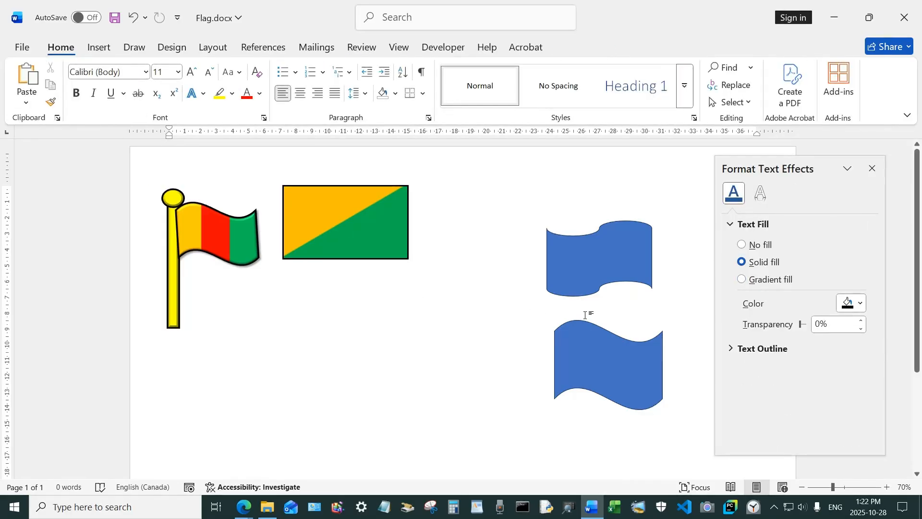
{"action": "left_click_drag", "start_coordinate": [598, 368], "coordinate": [425, 362]}
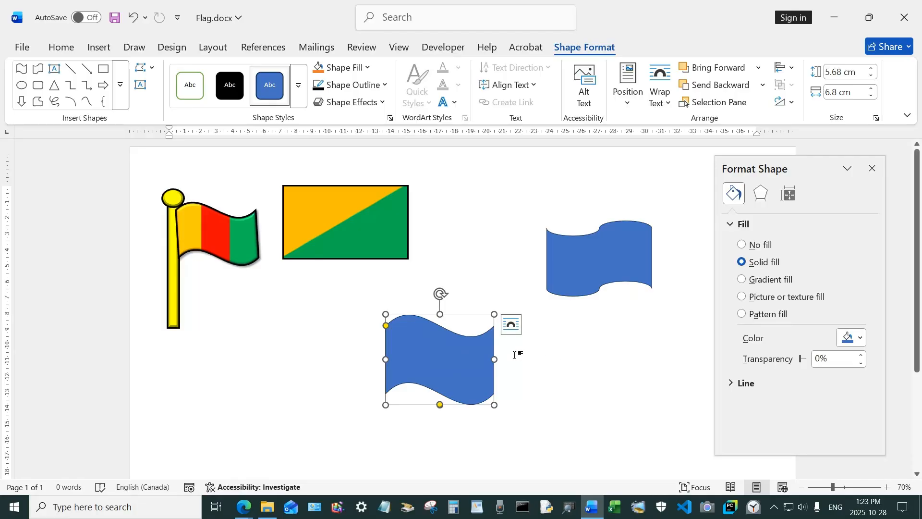
{"action": "left_click", "coordinate": [587, 268]}
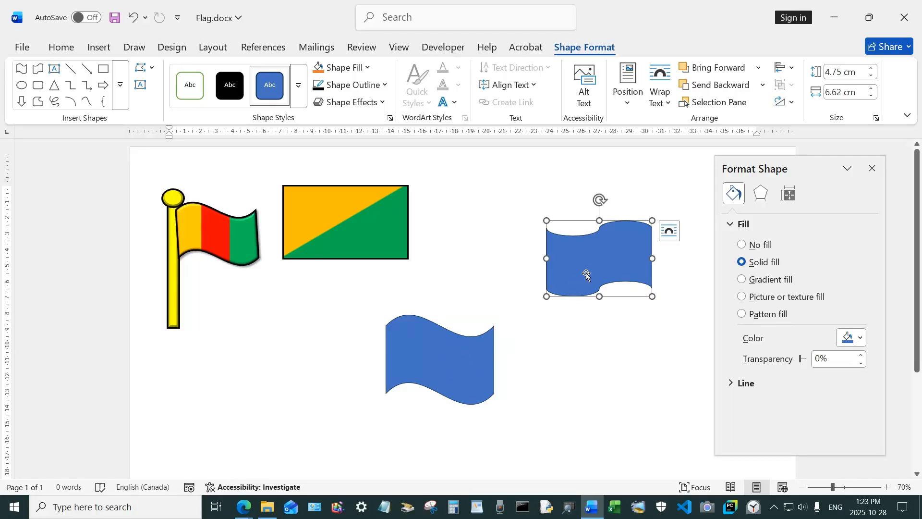
{"action": "left_click", "coordinate": [442, 358]}
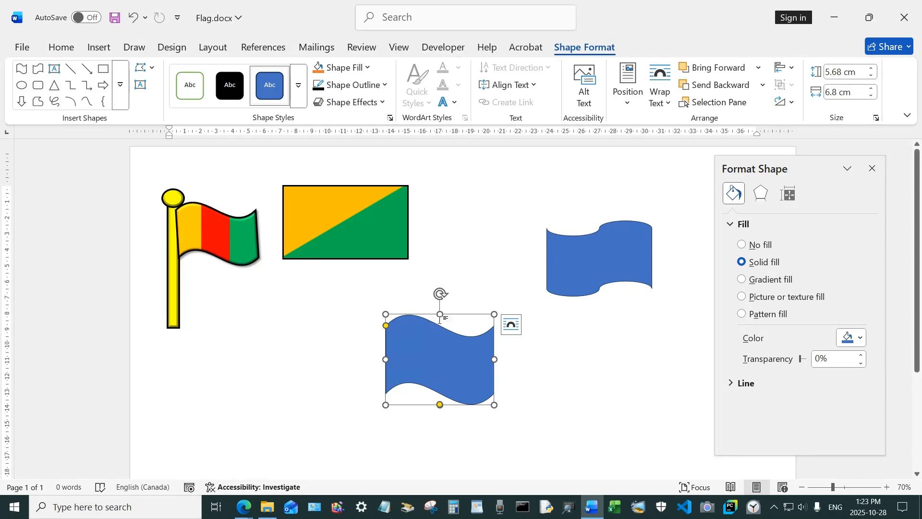
Flatten the lower wave to about 2.27 cm high and the stepped wave shape beside it to about 2.03 cm high.
{"action": "left_click_drag", "start_coordinate": [440, 314], "coordinate": [436, 368]}
{"action": "left_click", "coordinate": [583, 261]}
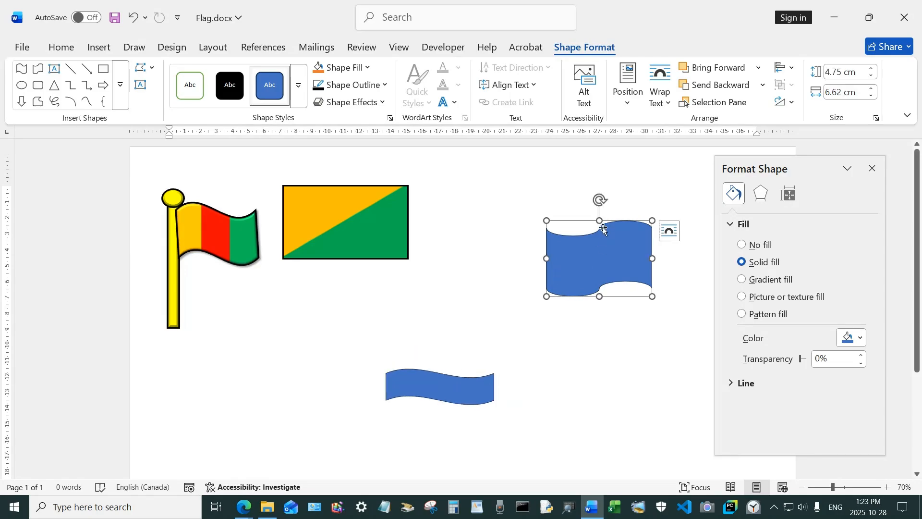
{"action": "left_click_drag", "start_coordinate": [599, 220], "coordinate": [592, 264]}
Fill both flattened wave shapes with solid standard green and shift the stepped one slightly down.
{"action": "left_click", "coordinate": [444, 387]}
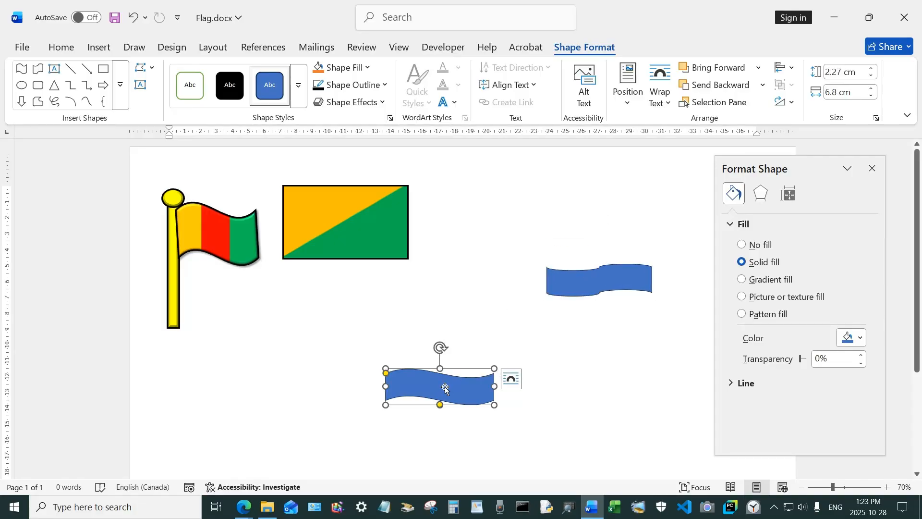
{"action": "left_click", "coordinate": [860, 339]}
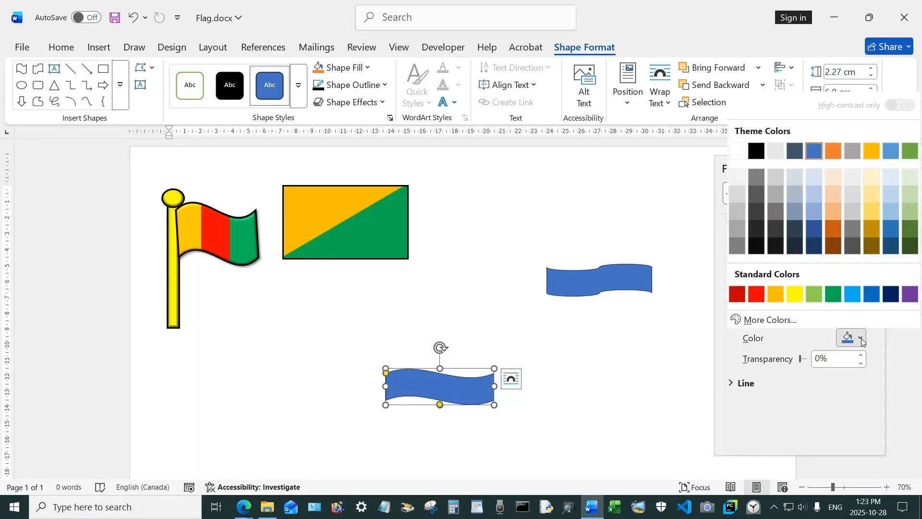
{"action": "left_click", "coordinate": [836, 291]}
{"action": "left_click", "coordinate": [594, 280]}
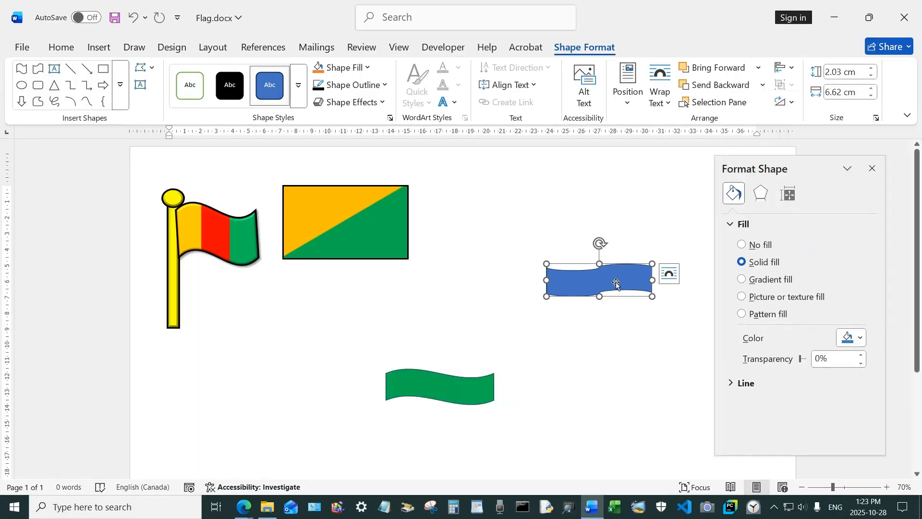
{"action": "left_click", "coordinate": [860, 338]}
{"action": "left_click", "coordinate": [832, 294]}
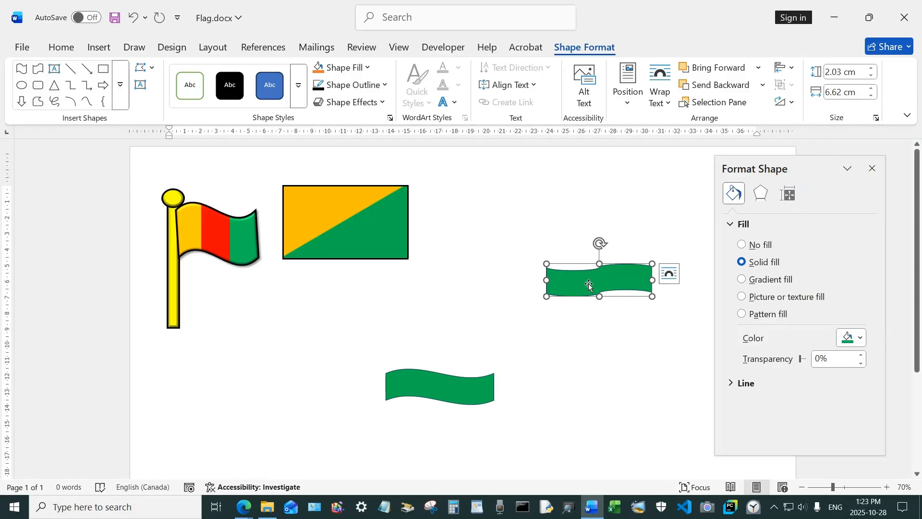
{"action": "left_click_drag", "start_coordinate": [588, 284], "coordinate": [587, 291]}
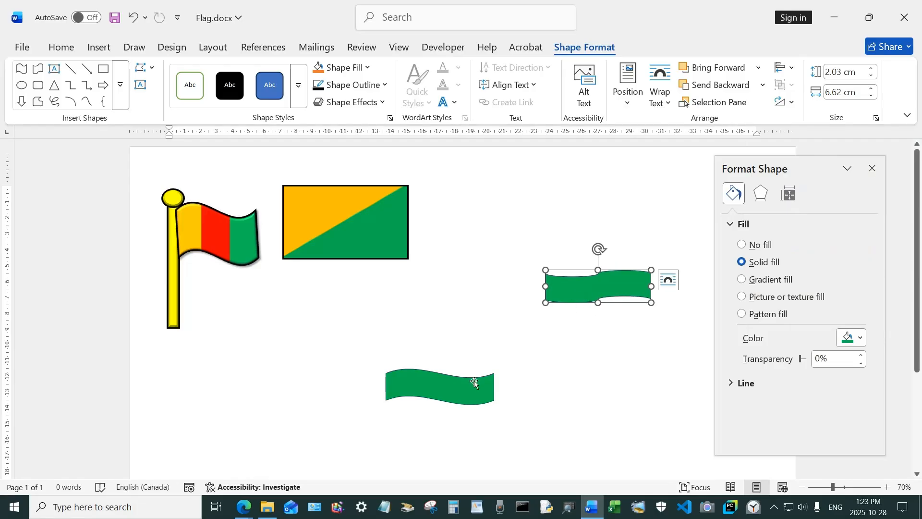
Copy the lower green wave, paste it and place the copy just above the original.
{"action": "left_click", "coordinate": [456, 390]}
{"action": "right_click", "coordinate": [455, 389]}
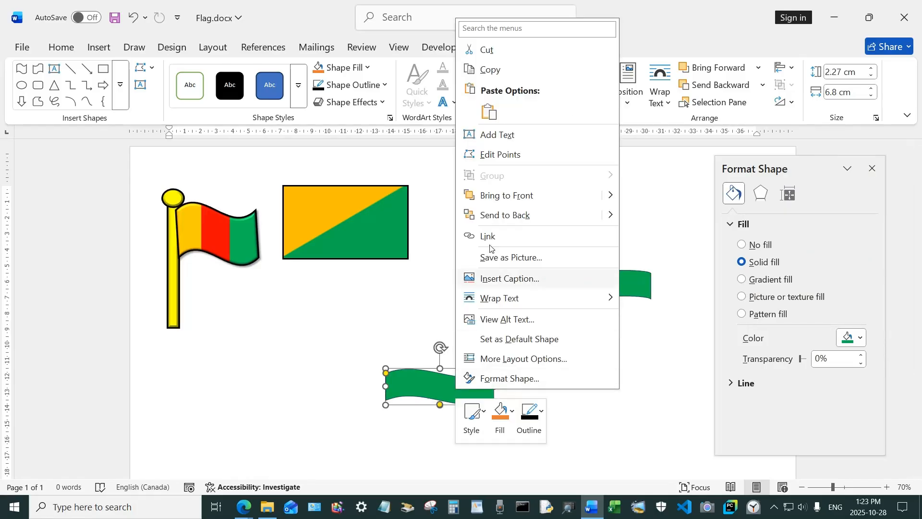
{"action": "left_click", "coordinate": [488, 69]}
{"action": "right_click", "coordinate": [426, 314]}
{"action": "left_click", "coordinate": [462, 162]}
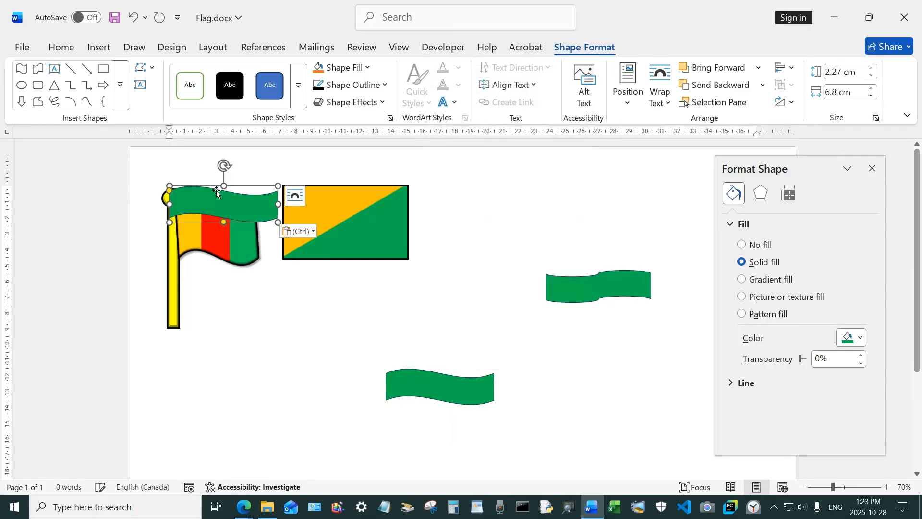
{"action": "left_click_drag", "start_coordinate": [202, 204], "coordinate": [417, 328]}
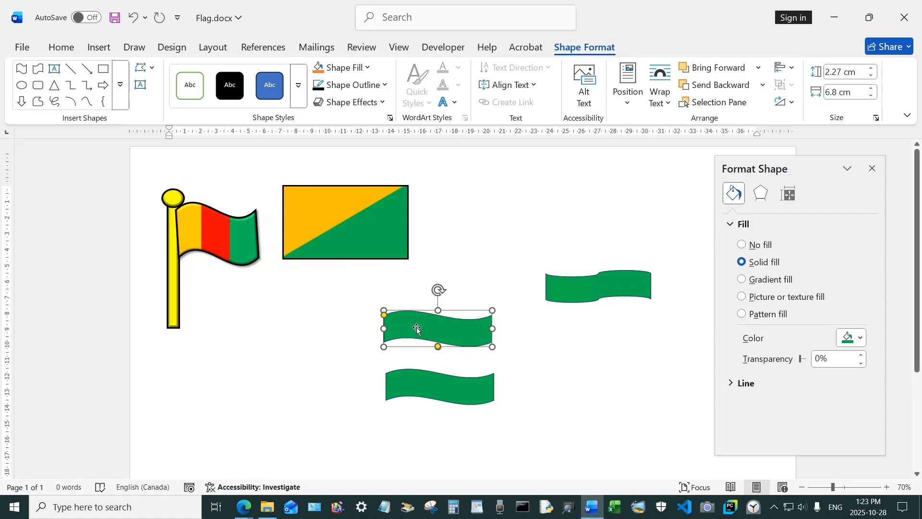
Paste a second copy of the green wave above the first copy and fix its position on the page.
{"action": "right_click", "coordinate": [462, 278]}
{"action": "left_click", "coordinate": [496, 123]}
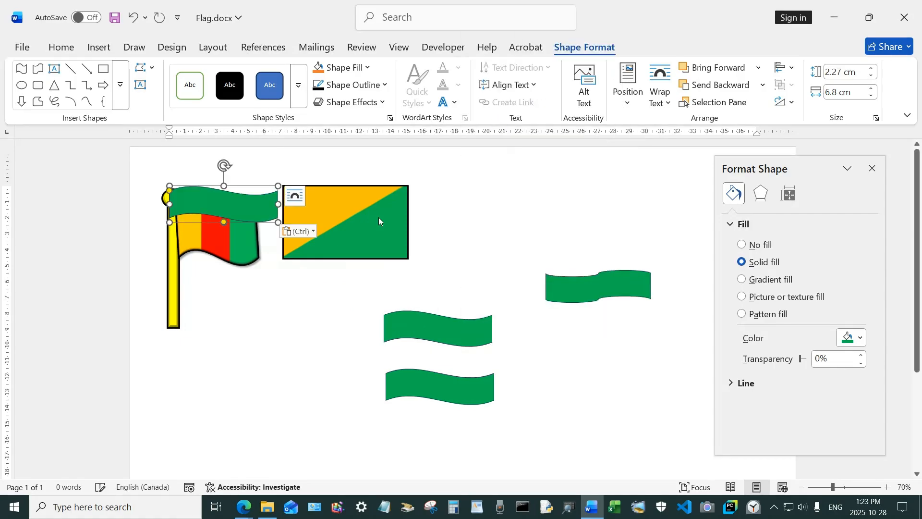
{"action": "left_click_drag", "start_coordinate": [243, 205], "coordinate": [452, 296]}
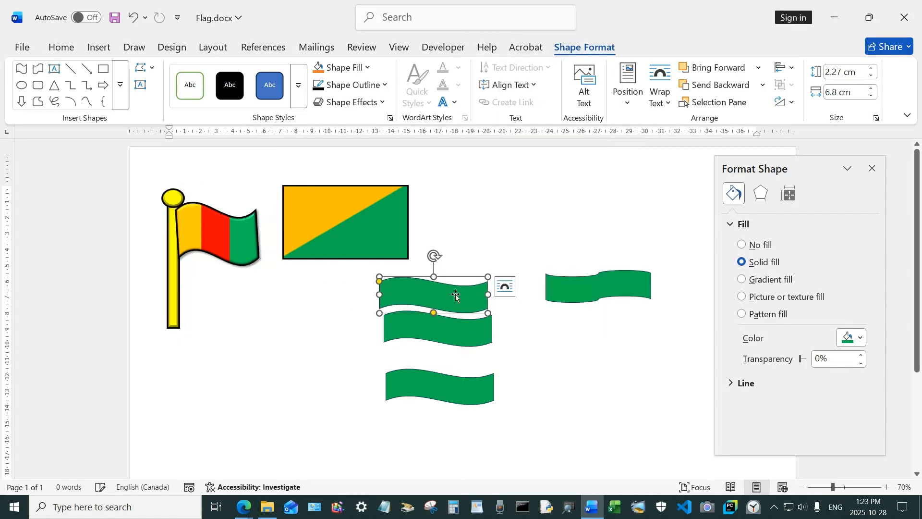
{"action": "left_click", "coordinate": [506, 287]}
{"action": "left_click", "coordinate": [557, 453]}
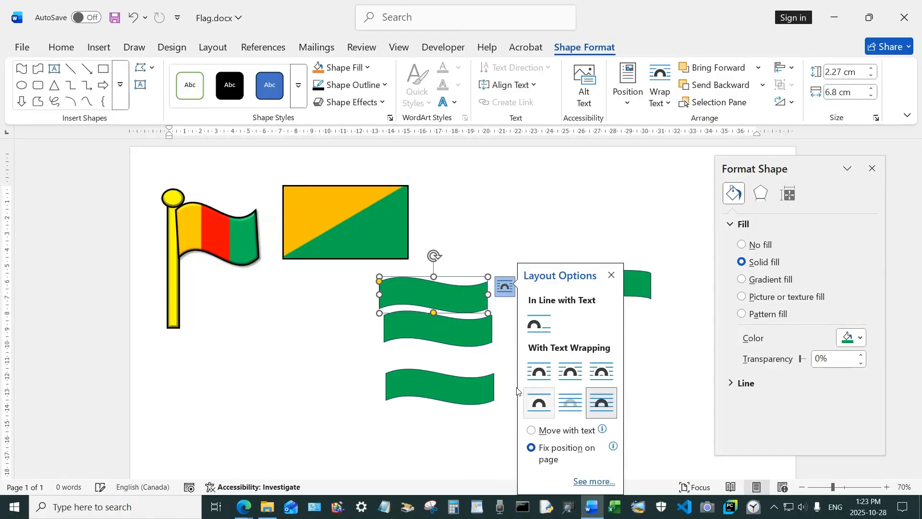
Move the two wave copies down so all three waves stack closely with their sides lined up.
{"action": "left_click", "coordinate": [469, 340]}
{"action": "left_click_drag", "start_coordinate": [454, 329], "coordinate": [456, 358]}
{"action": "left_click_drag", "start_coordinate": [455, 296], "coordinate": [461, 331]}
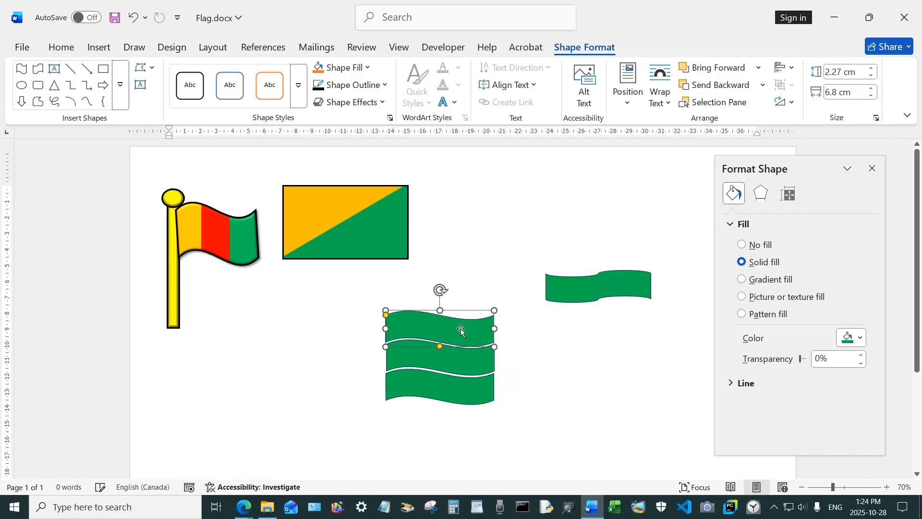
{"action": "left_click", "coordinate": [460, 366], "text": "shift"}
{"action": "left_click", "coordinate": [460, 393], "text": "shift"}
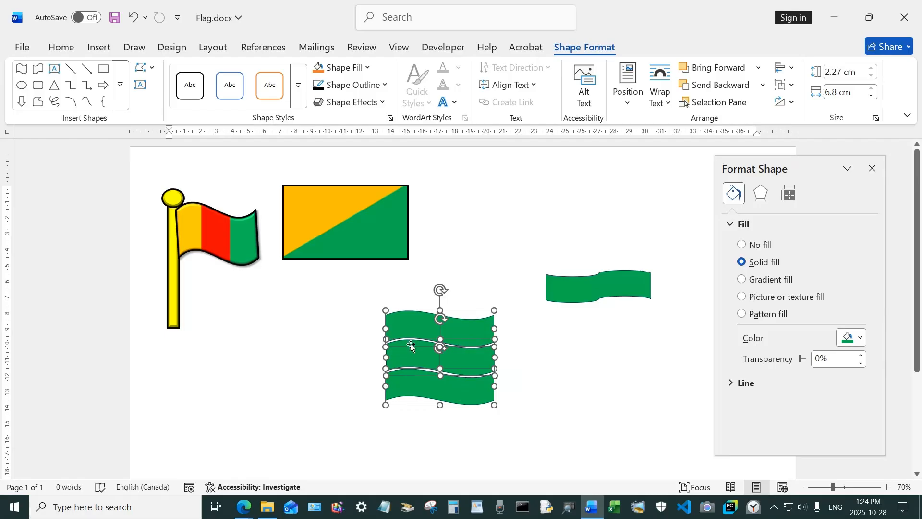
{"action": "left_click", "coordinate": [521, 347]}
Fill the middle wave of the lower stack with standard red.
{"action": "left_click", "coordinate": [467, 367]}
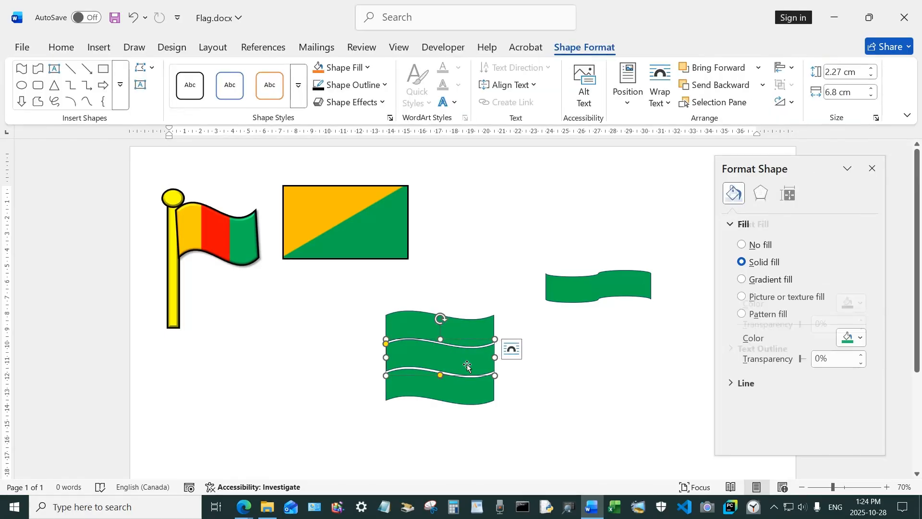
{"action": "left_click", "coordinate": [860, 337]}
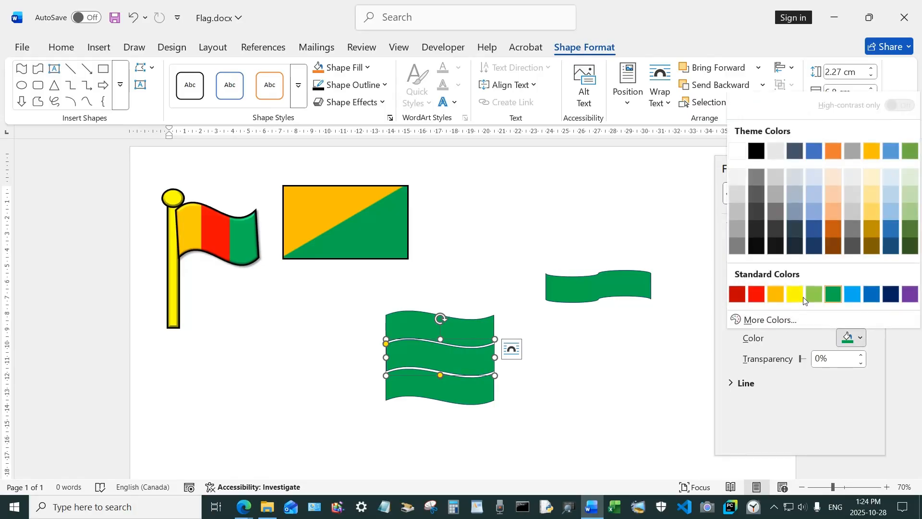
{"action": "left_click", "coordinate": [755, 295]}
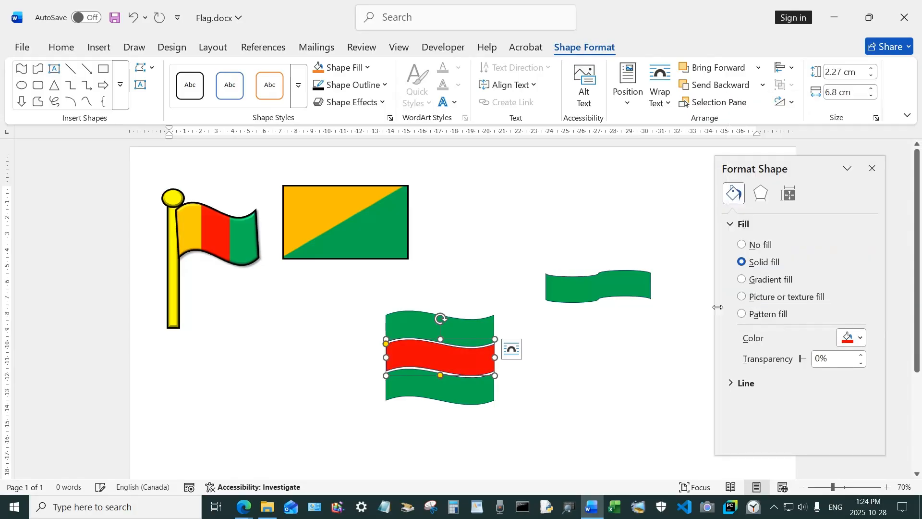
Copy the stepped green wave shape and stack two pasted copies directly above it.
{"action": "left_click", "coordinate": [592, 294]}
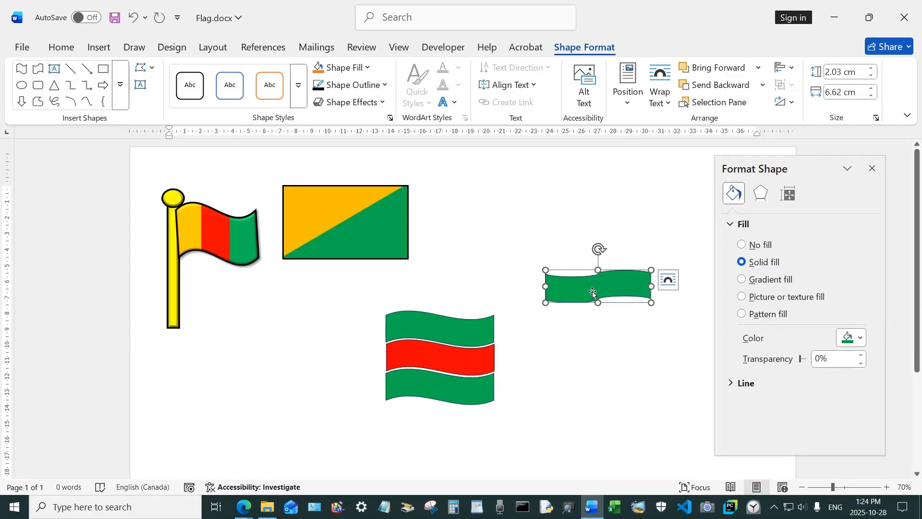
{"action": "left_click", "coordinate": [668, 280]}
{"action": "left_click", "coordinate": [587, 370]}
{"action": "left_click", "coordinate": [595, 288]}
{"action": "right_click", "coordinate": [598, 288]}
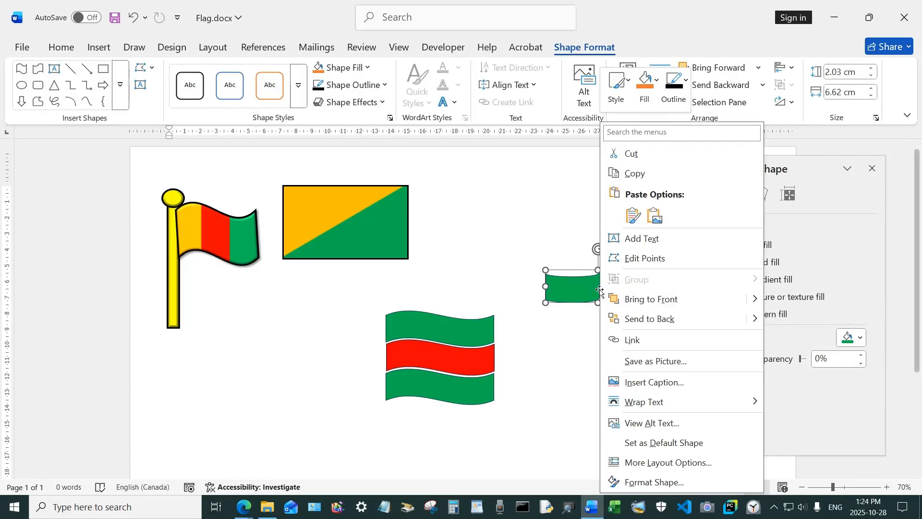
{"action": "left_click", "coordinate": [635, 173]}
{"action": "right_click", "coordinate": [578, 230]}
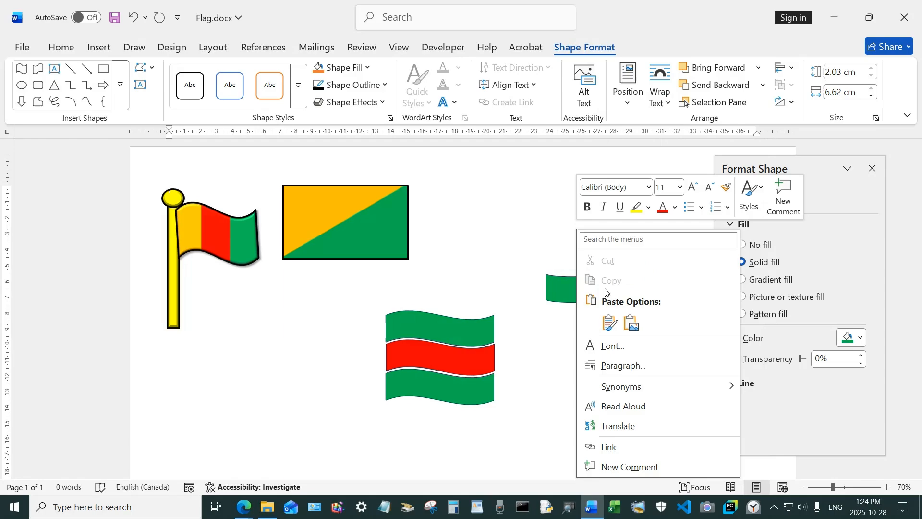
{"action": "left_click", "coordinate": [608, 322]}
{"action": "left_click_drag", "start_coordinate": [219, 201], "coordinate": [598, 264]}
Fill the middle strip of the stepped wave stack with standard red and its top strip with standard orange.
{"action": "left_click", "coordinate": [860, 339]}
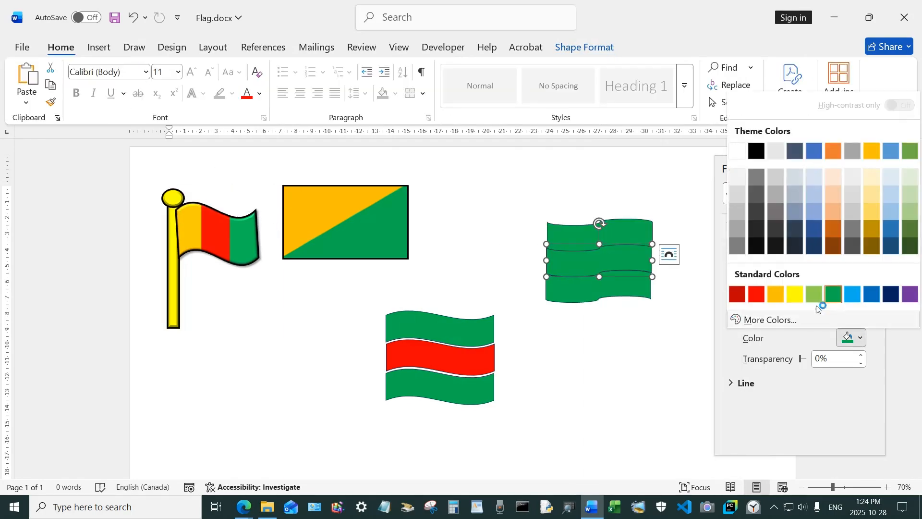
{"action": "left_click", "coordinate": [756, 294]}
{"action": "left_click", "coordinate": [618, 234]}
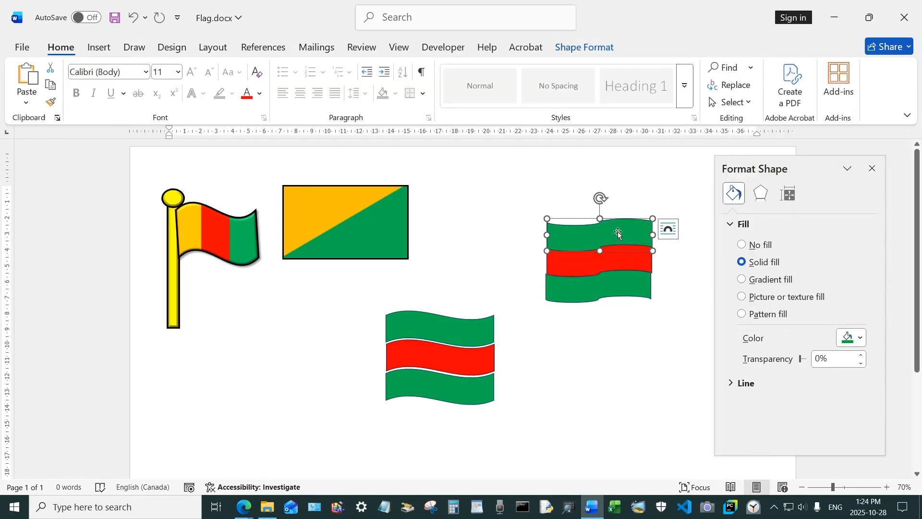
{"action": "left_click", "coordinate": [860, 339]}
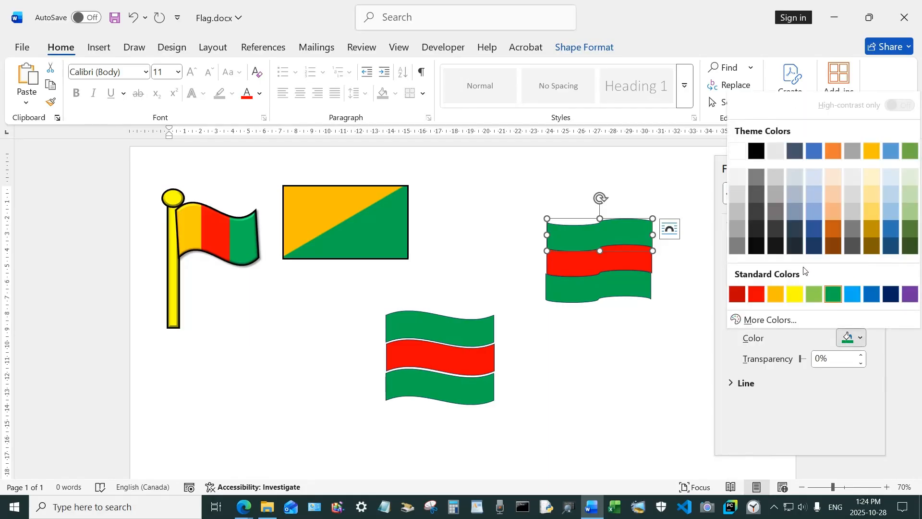
{"action": "left_click", "coordinate": [775, 293]}
Fill the top wave of the lower stack with standard orange.
{"action": "left_click", "coordinate": [448, 329]}
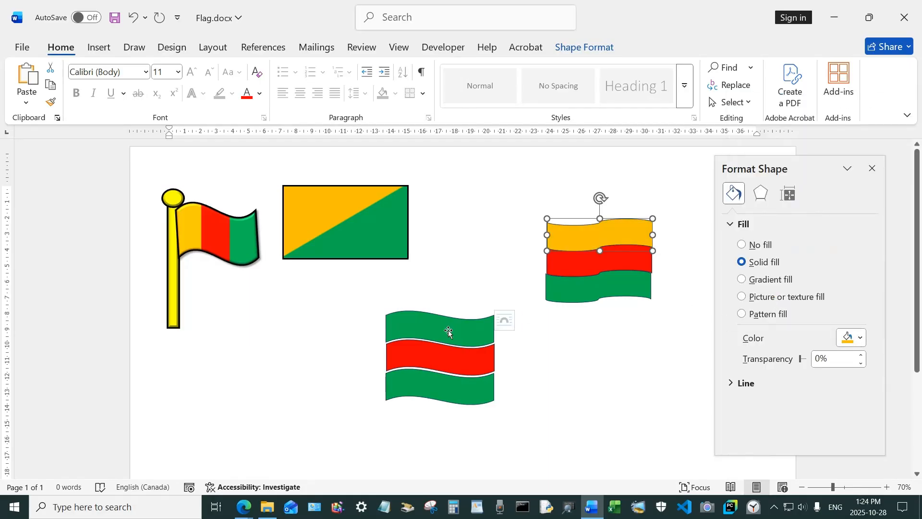
{"action": "left_click", "coordinate": [860, 339]}
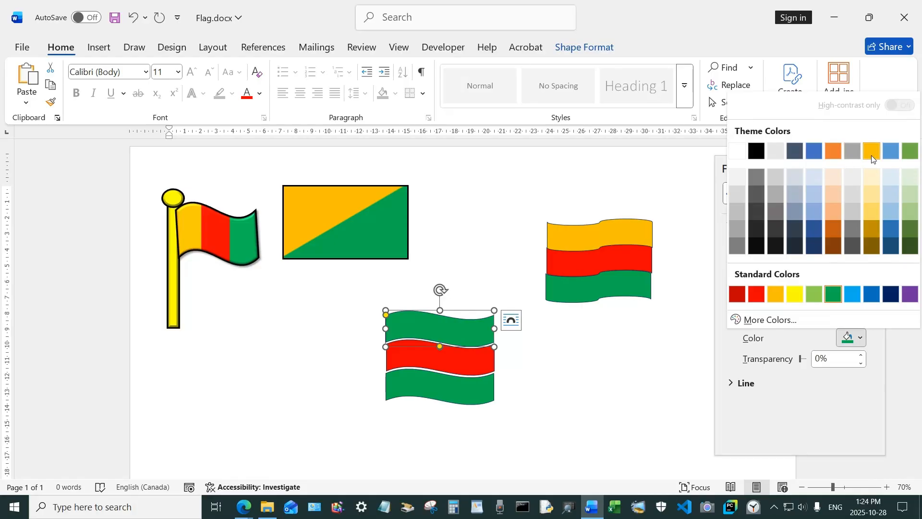
{"action": "left_click", "coordinate": [776, 295]}
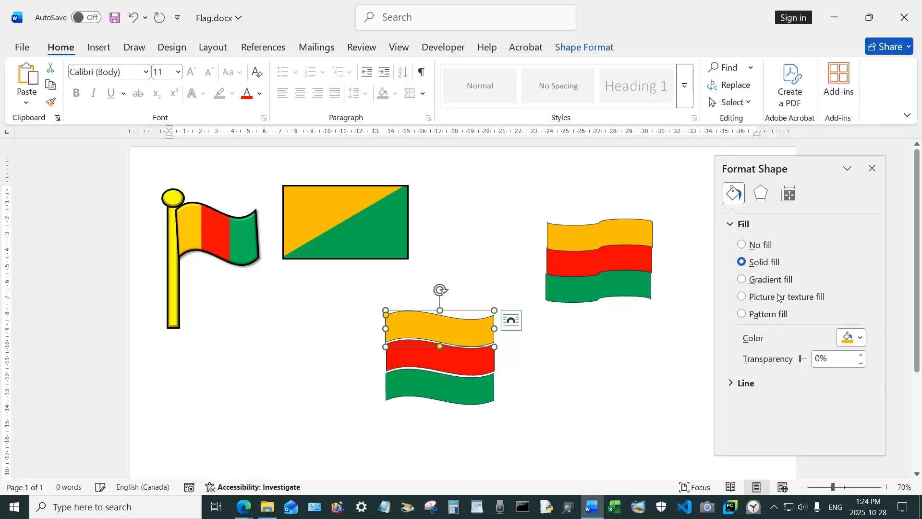
{"action": "left_click", "coordinate": [573, 369]}
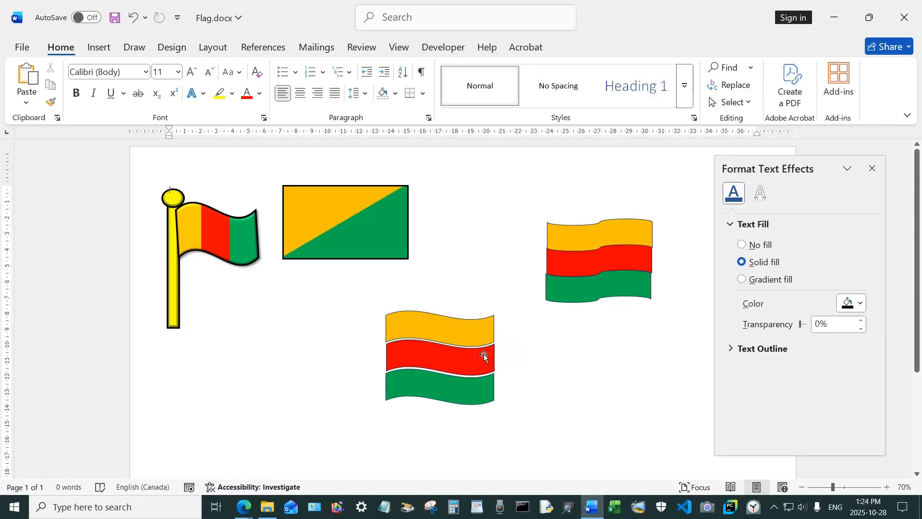
Select the orange, red and green waves of the lower stack together and align them by their centers.
{"action": "left_click", "coordinate": [453, 337]}
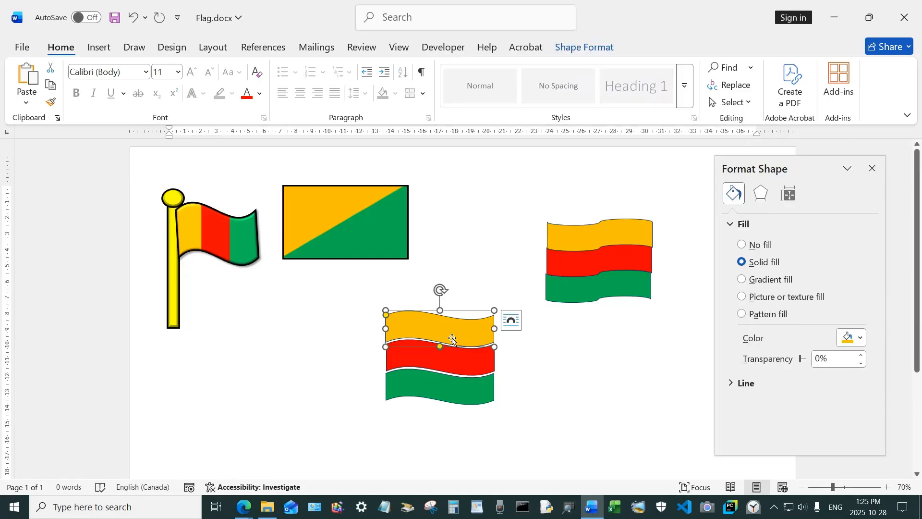
{"action": "left_click", "coordinate": [451, 363], "text": "shift"}
{"action": "left_click", "coordinate": [457, 396], "text": "shift"}
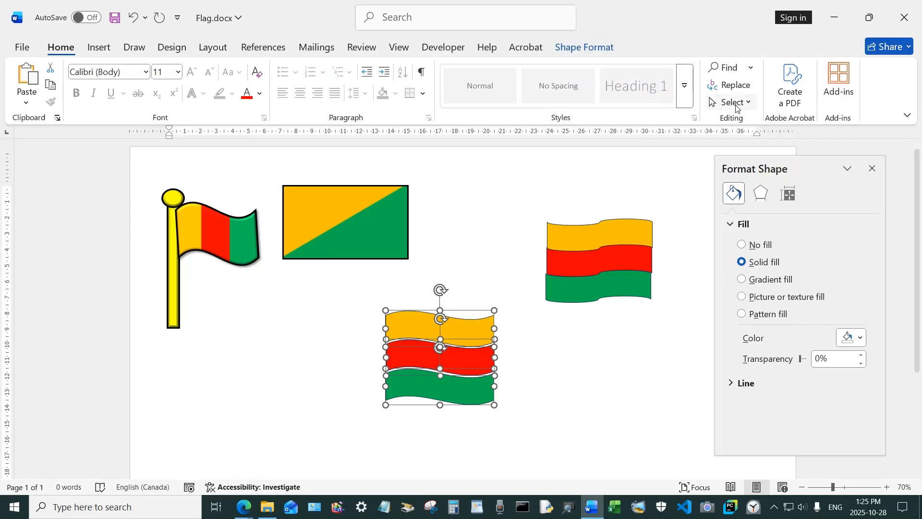
{"action": "left_click", "coordinate": [579, 48]}
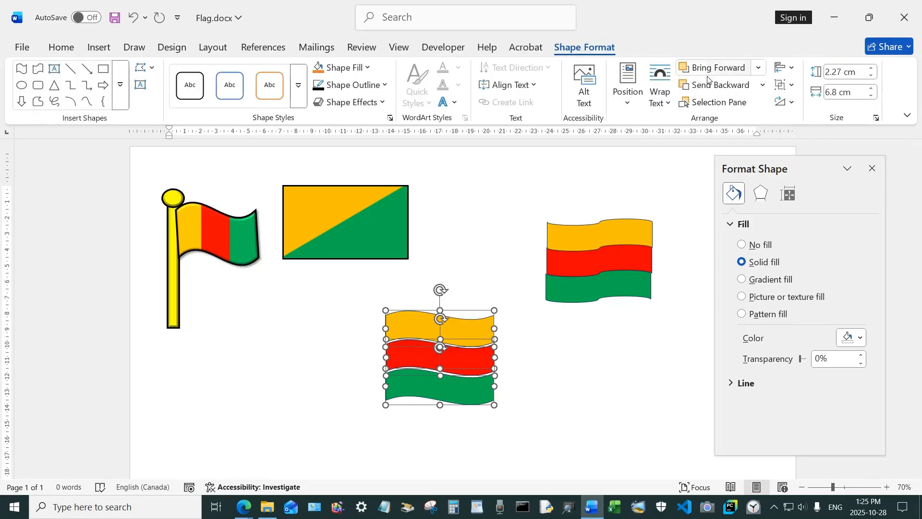
{"action": "left_click", "coordinate": [791, 70]}
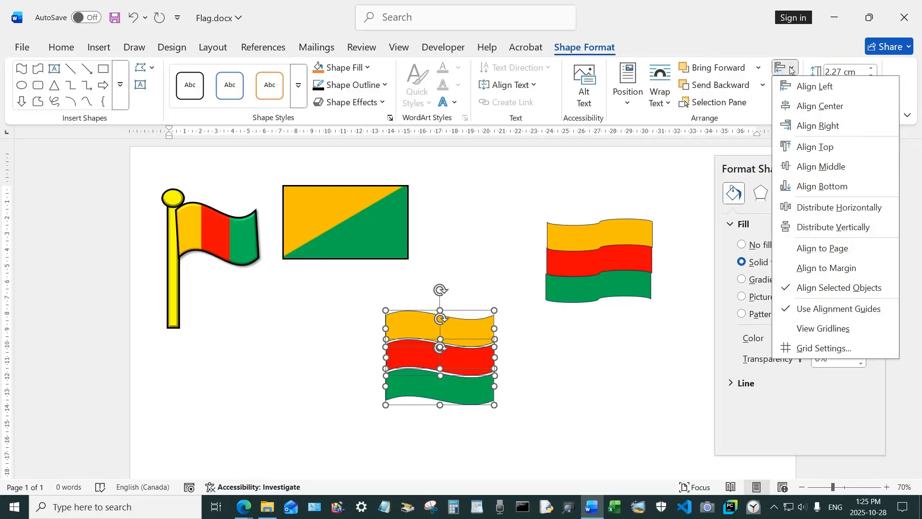
{"action": "left_click", "coordinate": [811, 106]}
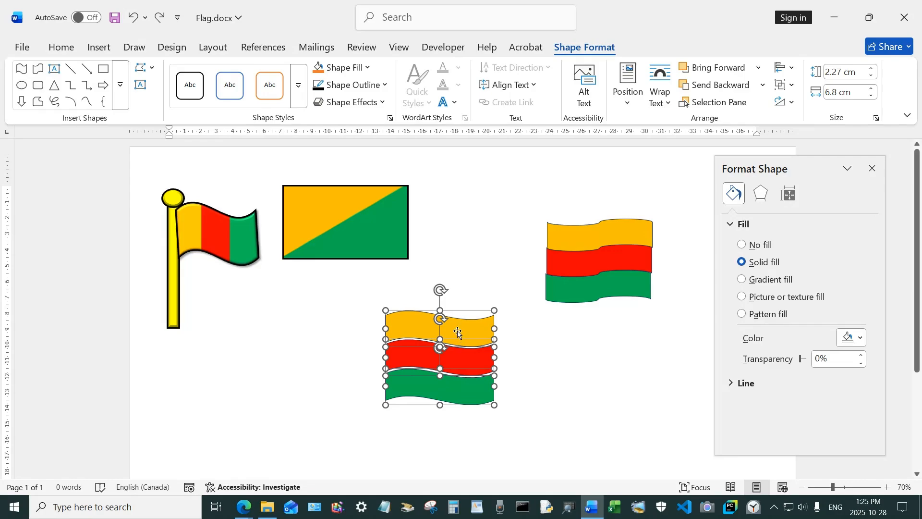
Nudge the strips of the lower stack together to close the gaps between the colours.
{"action": "left_click", "coordinate": [572, 346]}
{"action": "left_click", "coordinate": [447, 333]}
{"action": "left_click_drag", "start_coordinate": [445, 332], "coordinate": [446, 332]}
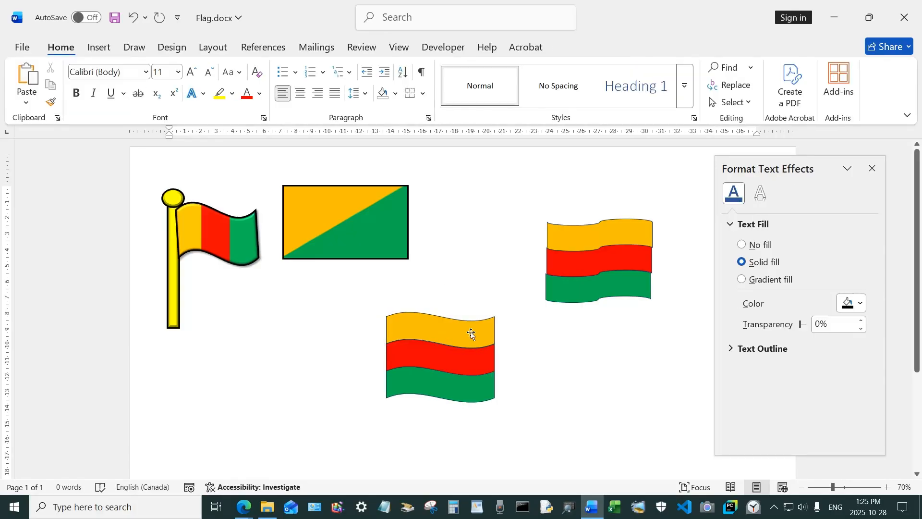
Group the three coloured waves of the lower flag into one object and deselect it.
{"action": "left_click", "coordinate": [471, 334]}
{"action": "left_click", "coordinate": [456, 361], "text": "shift"}
{"action": "left_click", "coordinate": [449, 390], "text": "shift"}
{"action": "left_click", "coordinate": [787, 85]}
{"action": "left_click", "coordinate": [806, 103]}
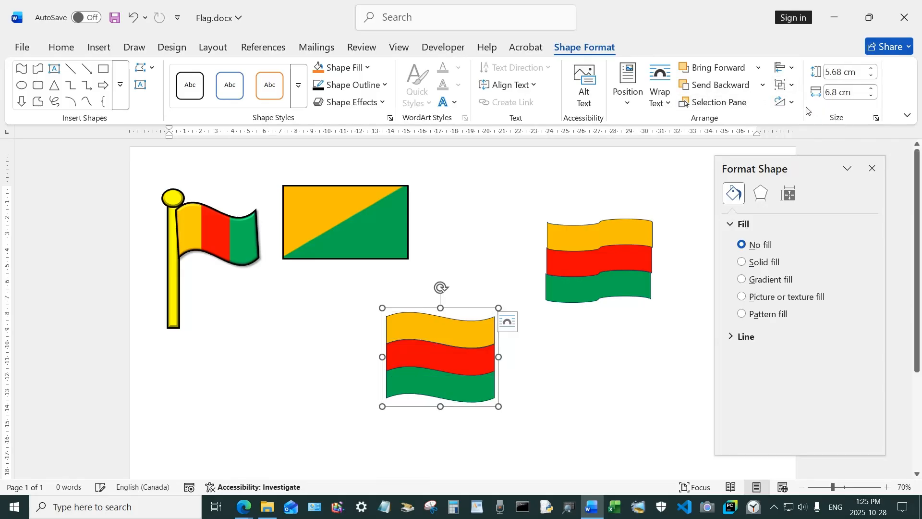
{"action": "left_click", "coordinate": [511, 322]}
{"action": "left_click", "coordinate": [459, 436]}
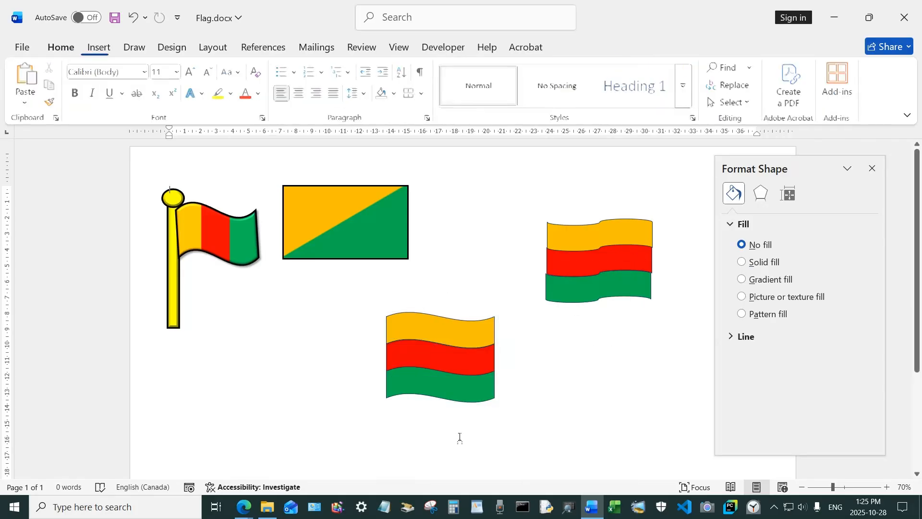
Shrink the grouped lower wave flag to about 3.9 cm high by 6.1 cm wide and shift it toward the pole flag.
{"action": "left_click", "coordinate": [481, 336]}
{"action": "left_click_drag", "start_coordinate": [498, 308], "coordinate": [420, 331]}
Select the orange, red and green strips of the ungrouped double-wave flag together, align them by their centers and deselect them.
{"action": "left_click", "coordinate": [602, 234]}
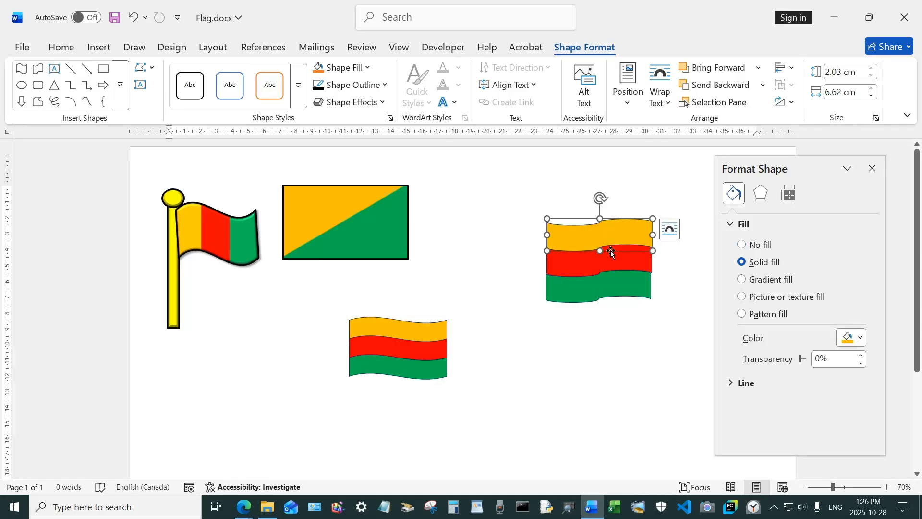
{"action": "left_click", "coordinate": [610, 258], "text": "shift"}
{"action": "left_click", "coordinate": [609, 288], "text": "shift"}
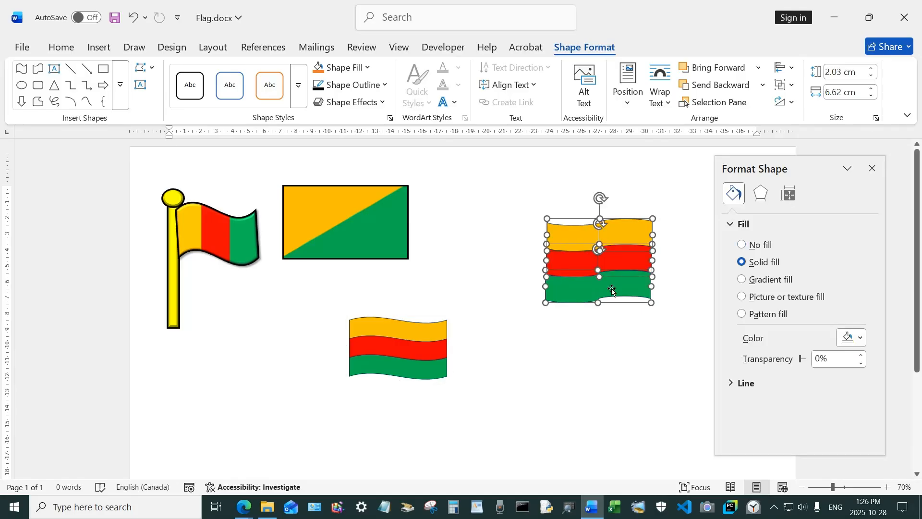
{"action": "left_click", "coordinate": [794, 73]}
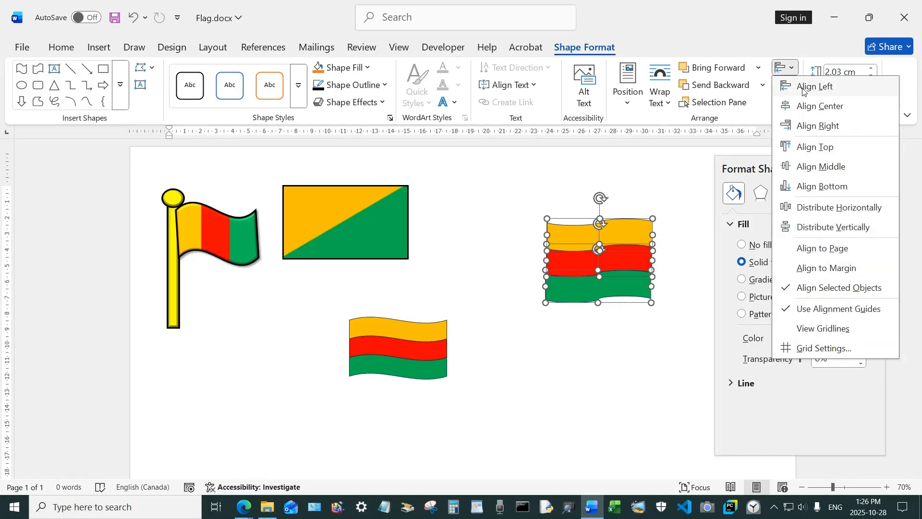
{"action": "left_click", "coordinate": [809, 109]}
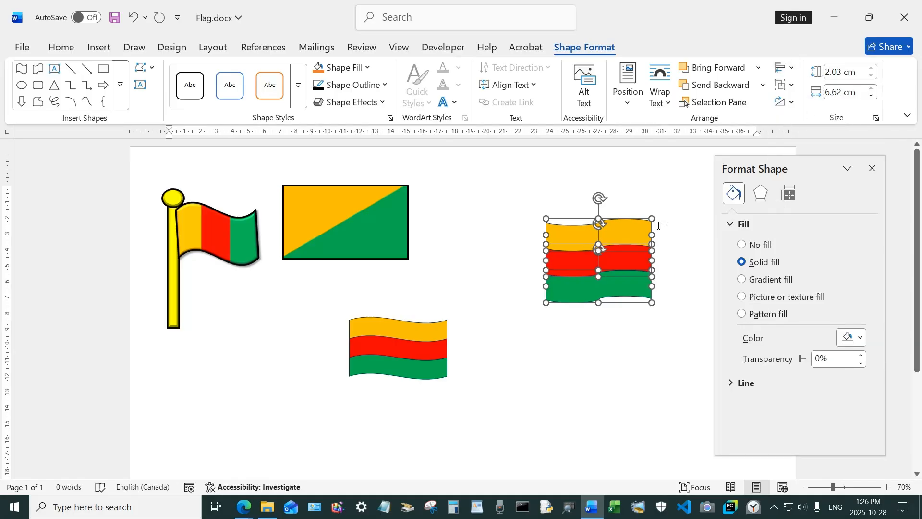
{"action": "left_click", "coordinate": [611, 350]}
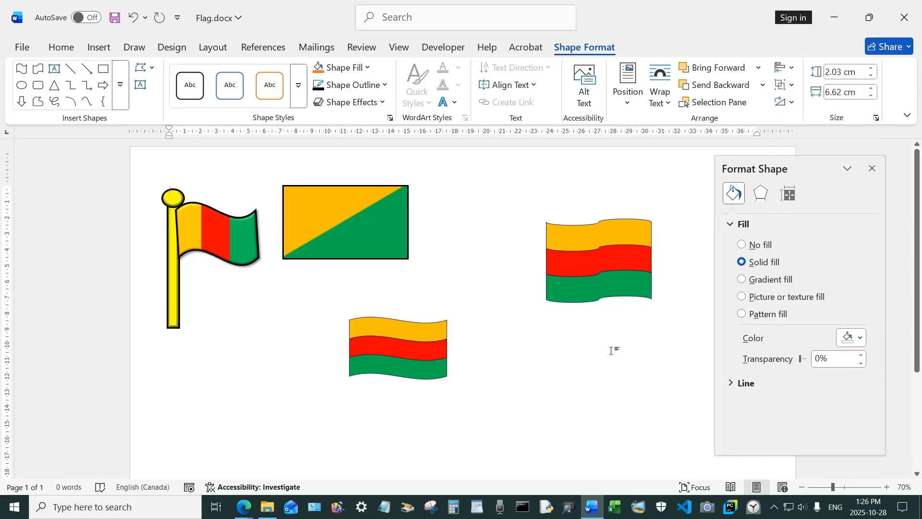
Group the orange, red and green strips of the double-wave flag into one object.
{"action": "left_click", "coordinate": [615, 236]}
{"action": "left_click", "coordinate": [607, 261], "text": "shift"}
{"action": "left_click", "coordinate": [603, 284], "text": "shift"}
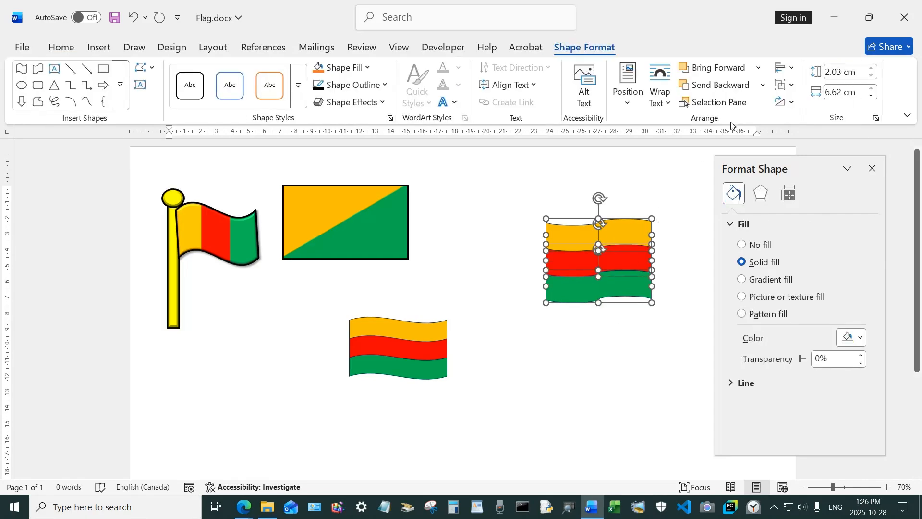
{"action": "left_click", "coordinate": [789, 84]}
{"action": "left_click", "coordinate": [801, 103]}
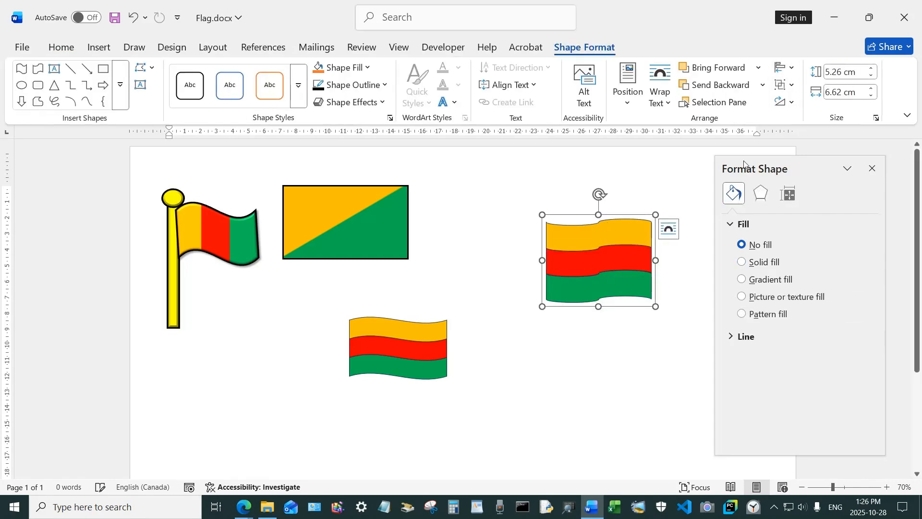
Set the grouped double-wave flag's layout to a fixed position on the page.
{"action": "left_click", "coordinate": [671, 232]}
{"action": "left_click", "coordinate": [693, 401]}
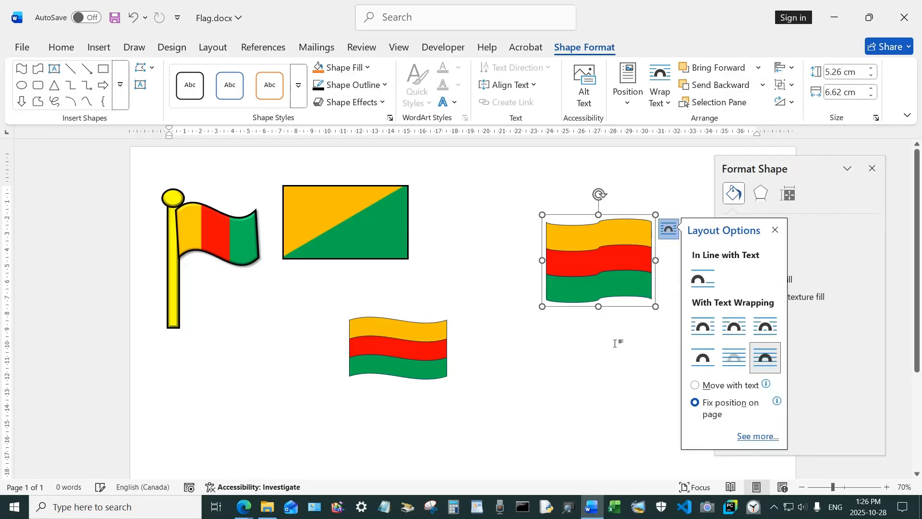
{"action": "left_click", "coordinate": [618, 342]}
Shrink the double-wave flag to about 3.1 cm high by 6 cm wide, place it beside the other wave flag and clear the selection.
{"action": "left_click", "coordinate": [620, 282]}
{"action": "left_click_drag", "start_coordinate": [655, 214], "coordinate": [565, 331]}
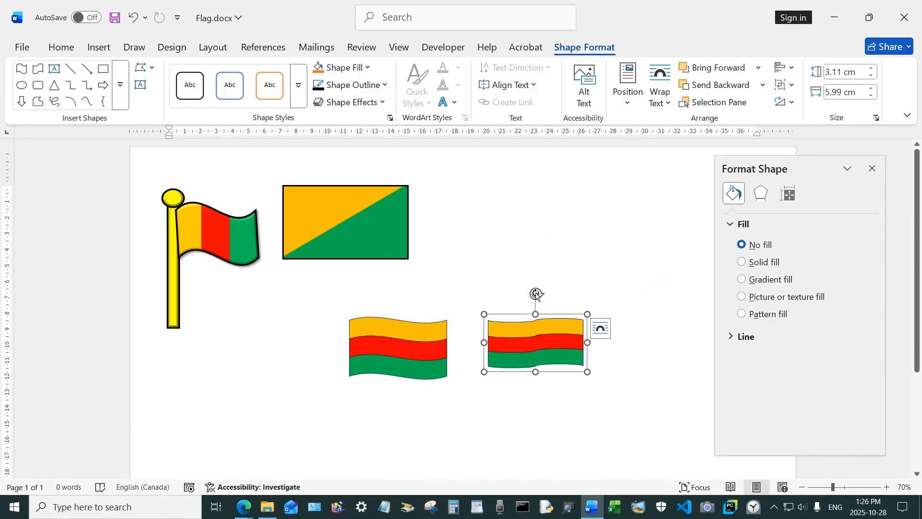
{"action": "left_click", "coordinate": [408, 348]}
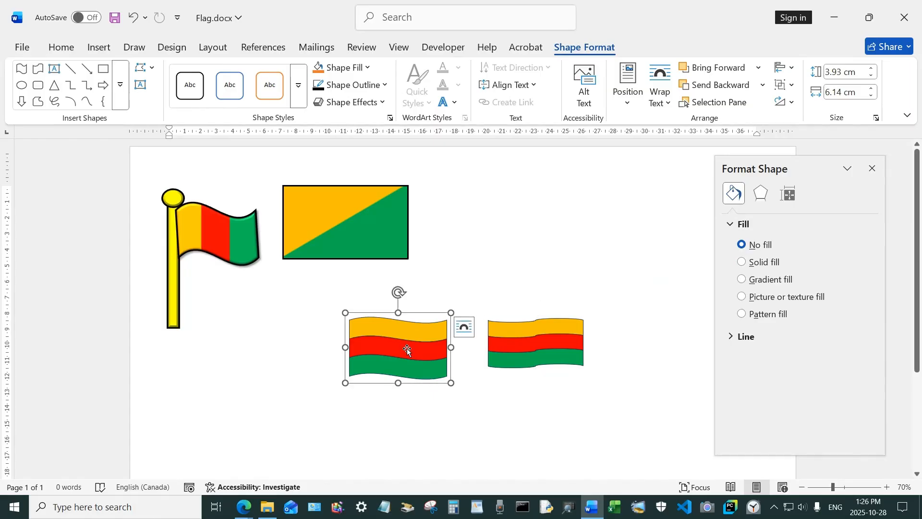
{"action": "left_click", "coordinate": [545, 280]}
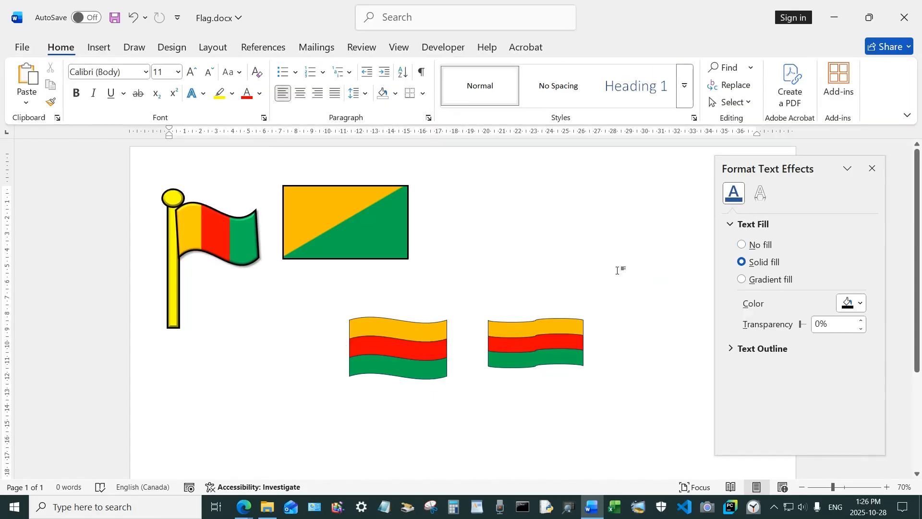